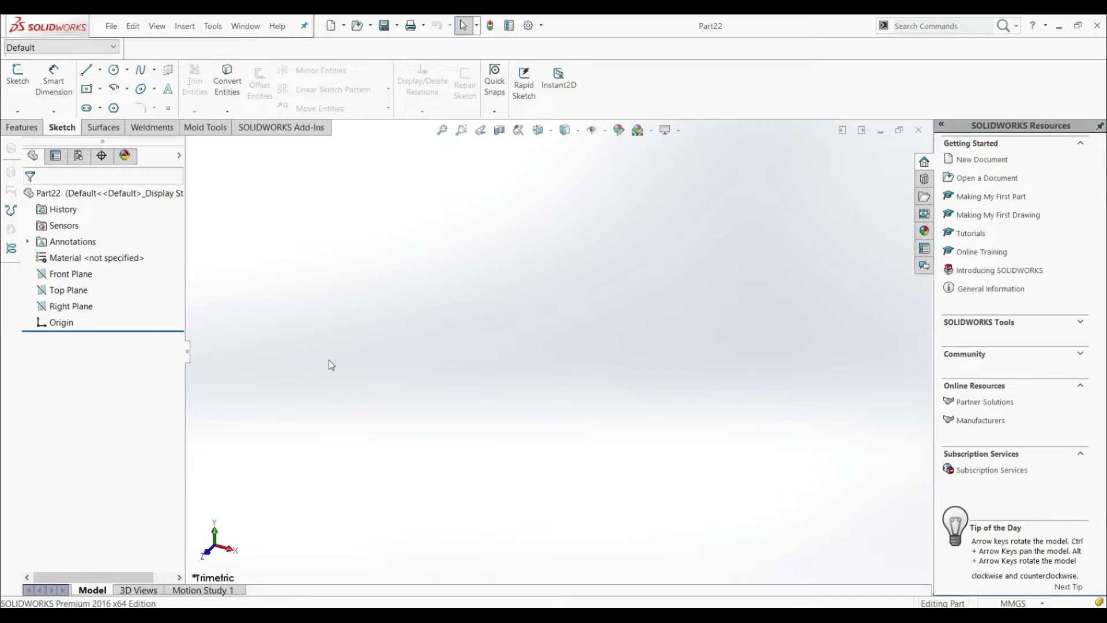
# Open the Tools menu in the empty Part22 to reach the Equations command.
pyautogui.click(213, 26)
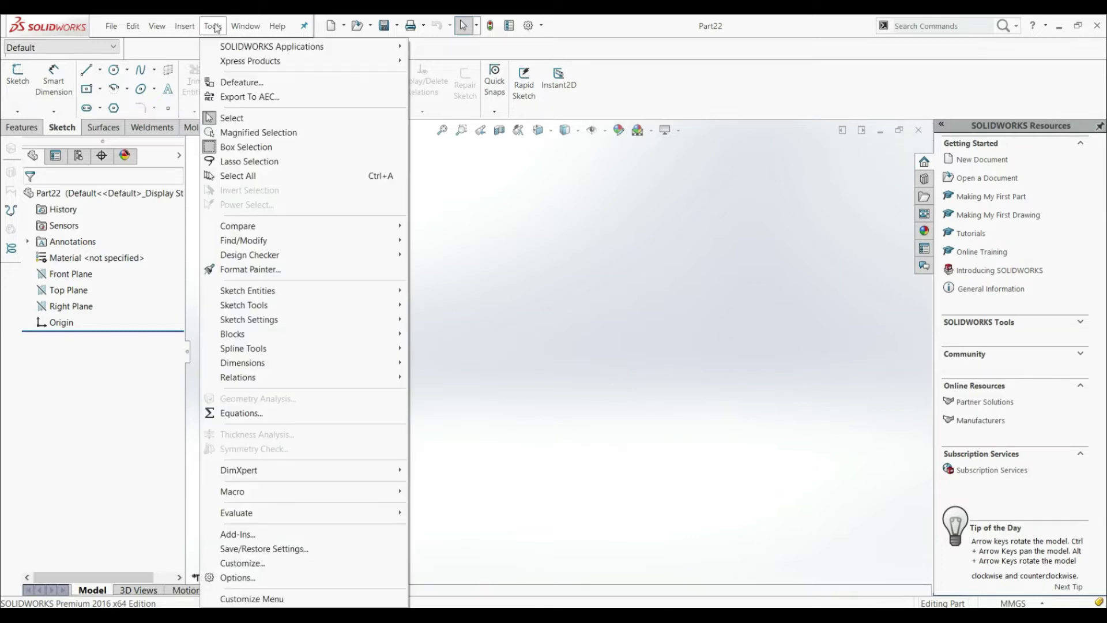
# Open the Equations dialog and add global variable A = 50.
pyautogui.click(241, 414)
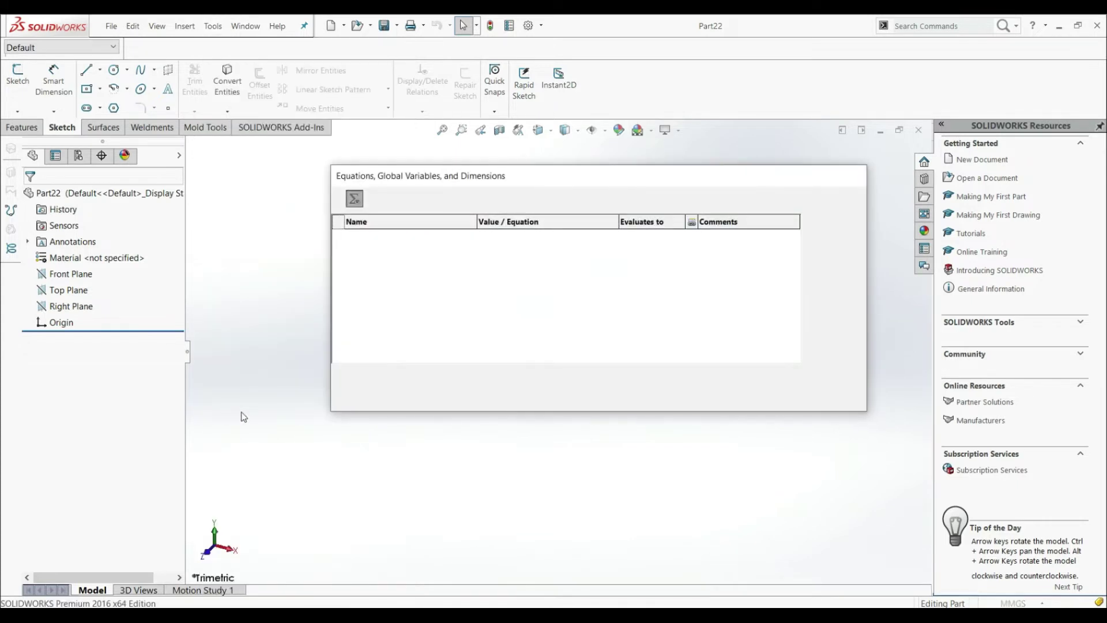
pyautogui.moveTo(533, 179); pyautogui.dragTo(442, 210)
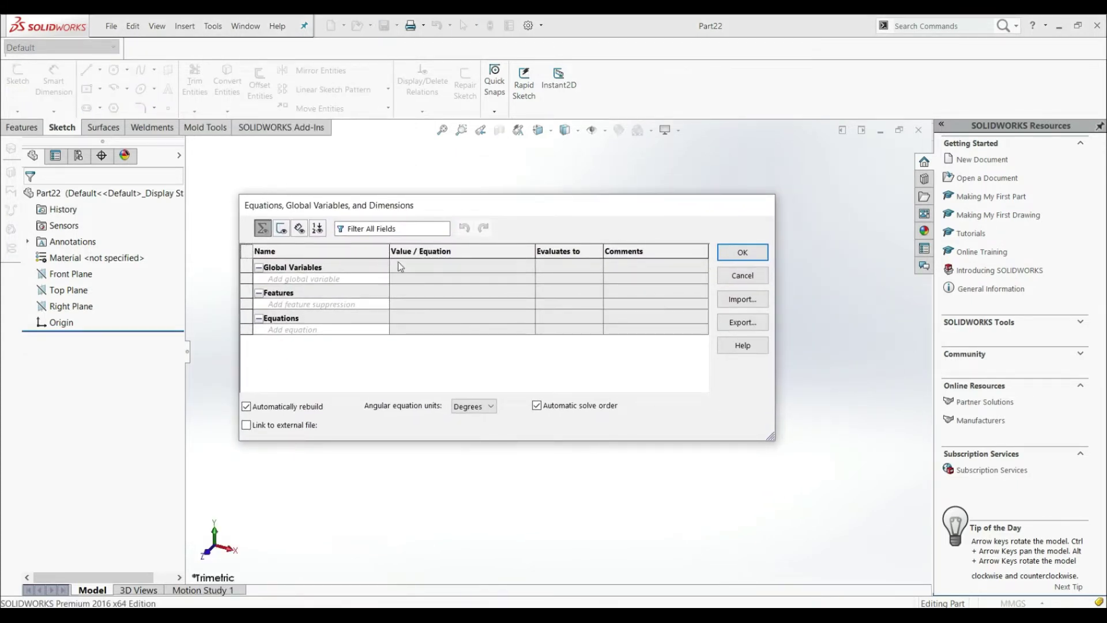
pyautogui.click(327, 280)
pyautogui.click(440, 281)
pyautogui.write('50')
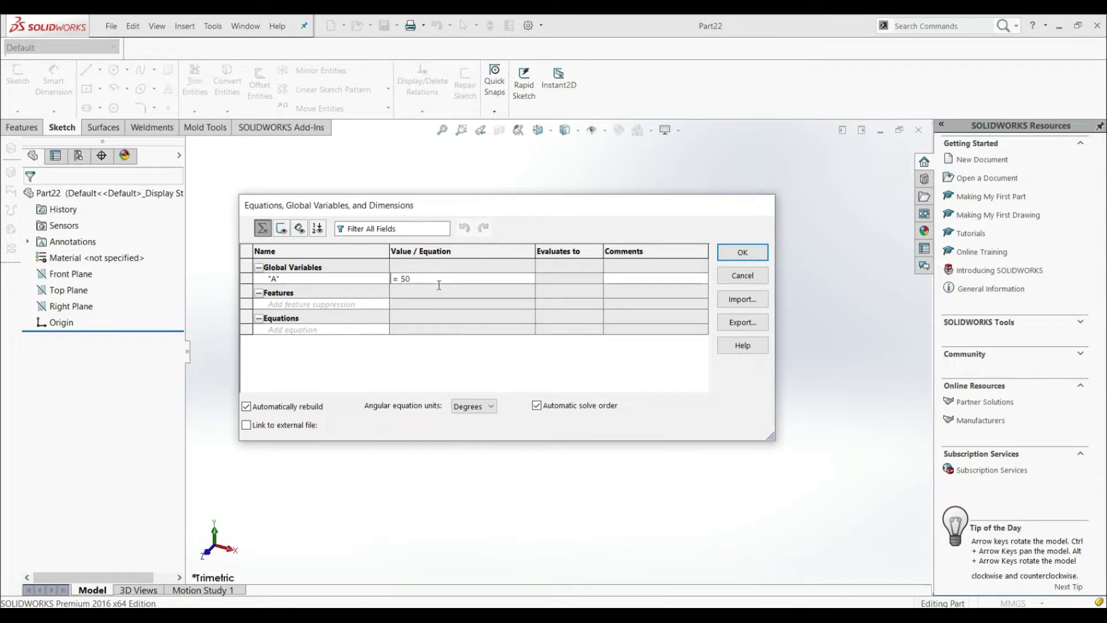
pyautogui.press('Return')
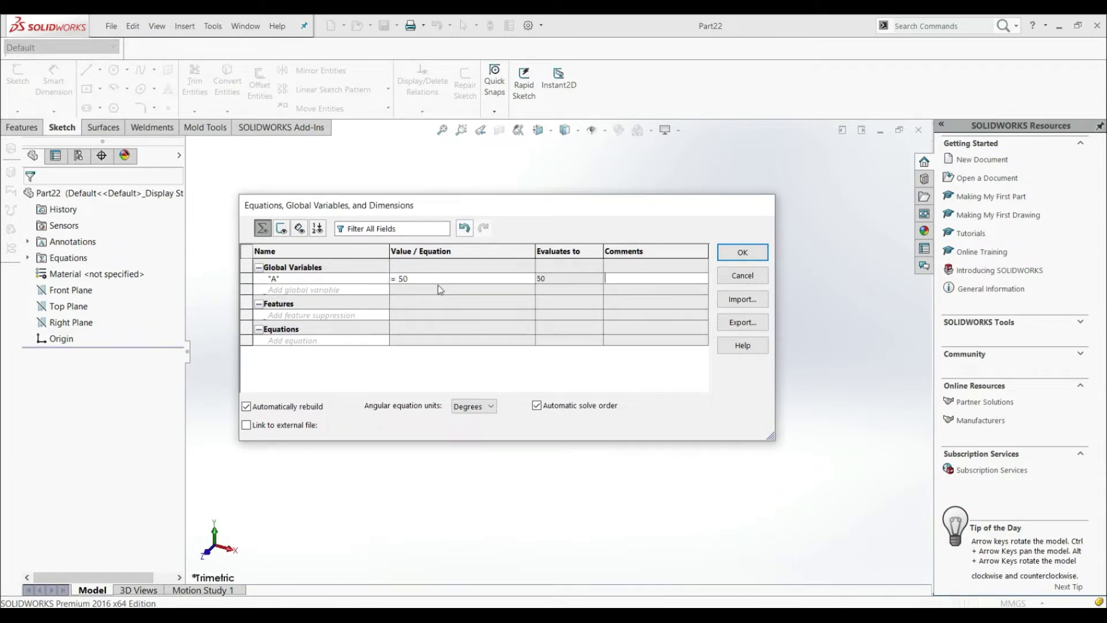
# Add global variables B = 40 and C = "A"/2+3, which evaluates to 28.
pyautogui.write('B')
pyautogui.click(438, 286)
pyautogui.write('=40')
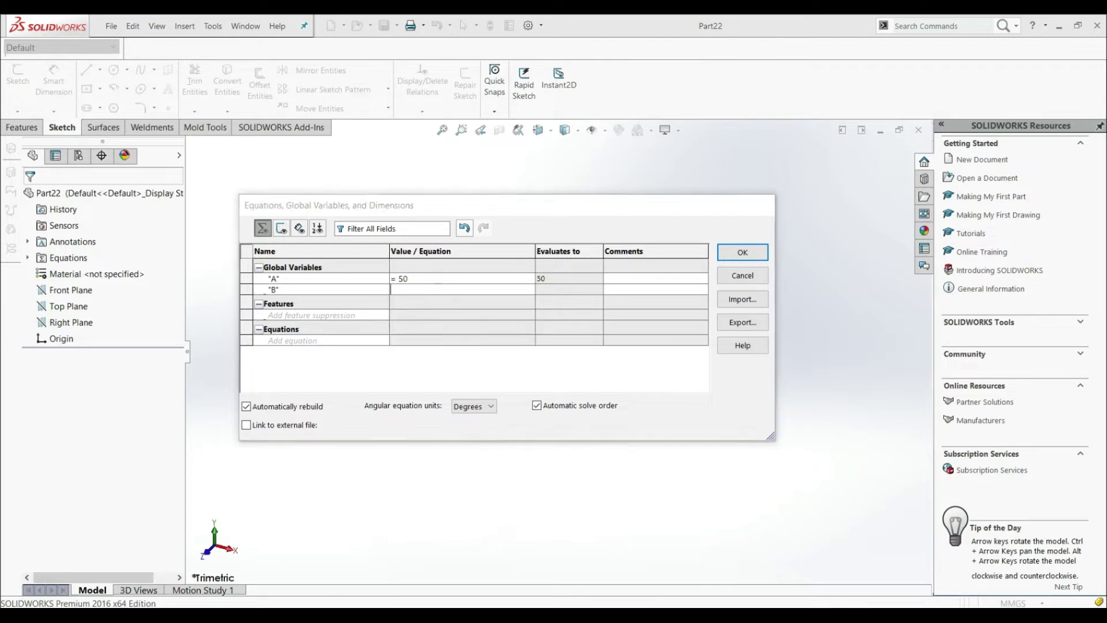
pyautogui.press('Return')
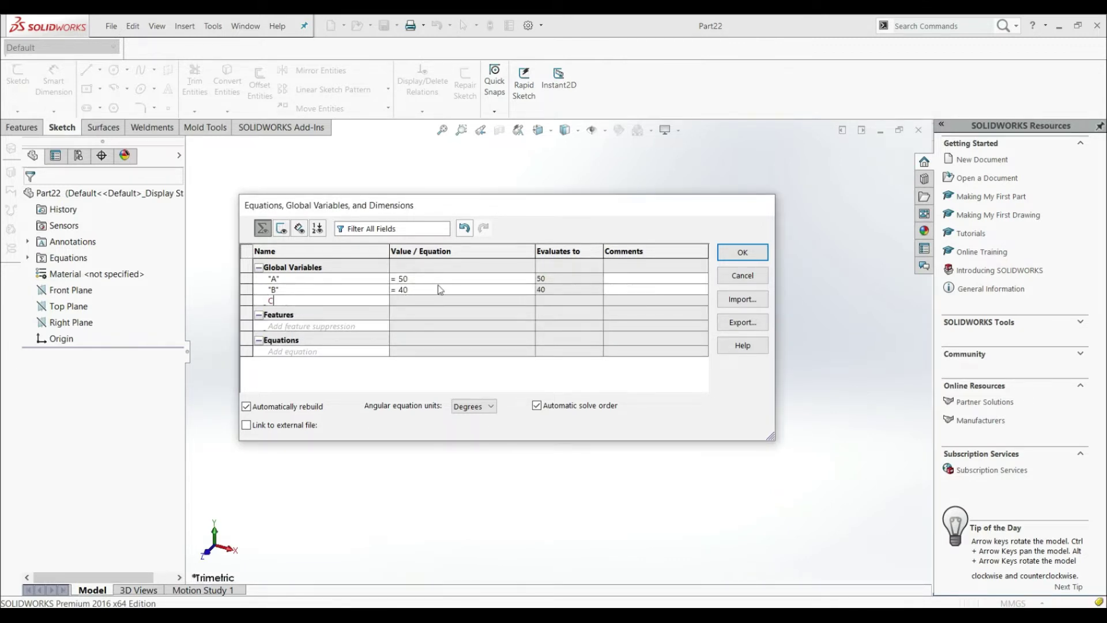
pyautogui.write('C')
pyautogui.click(443, 299)
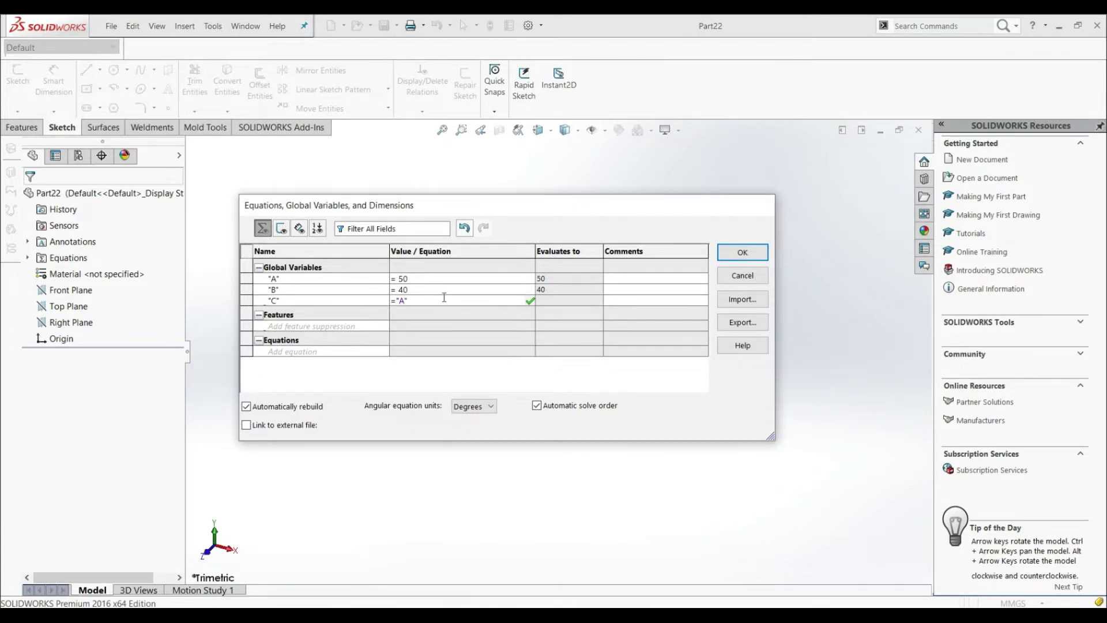
pyautogui.write('/2')
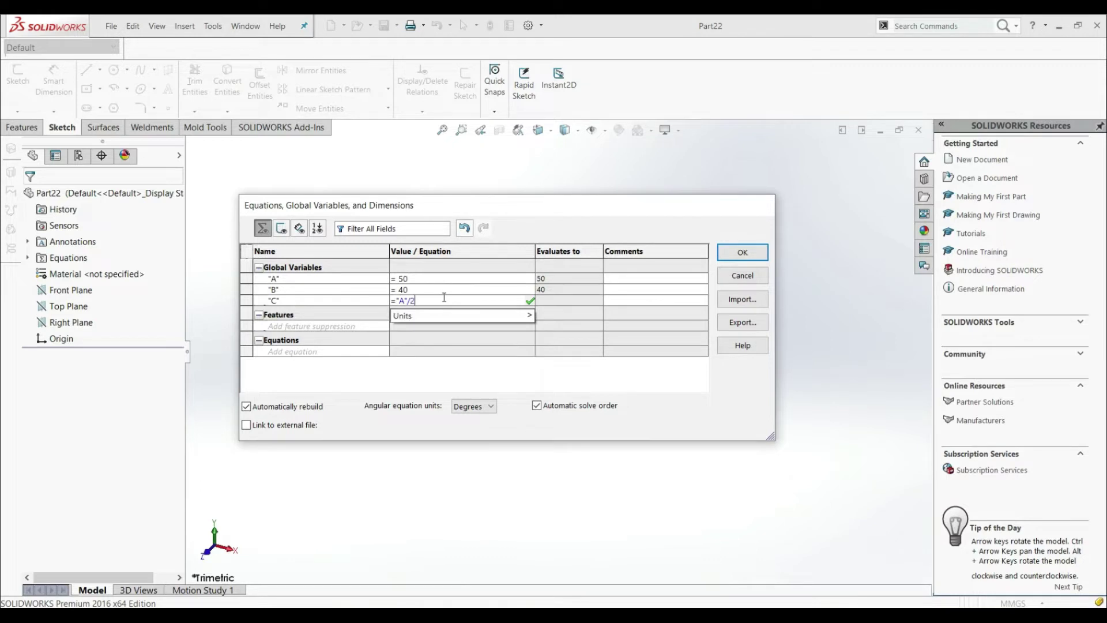
pyautogui.write('+3')
pyautogui.press('Return')
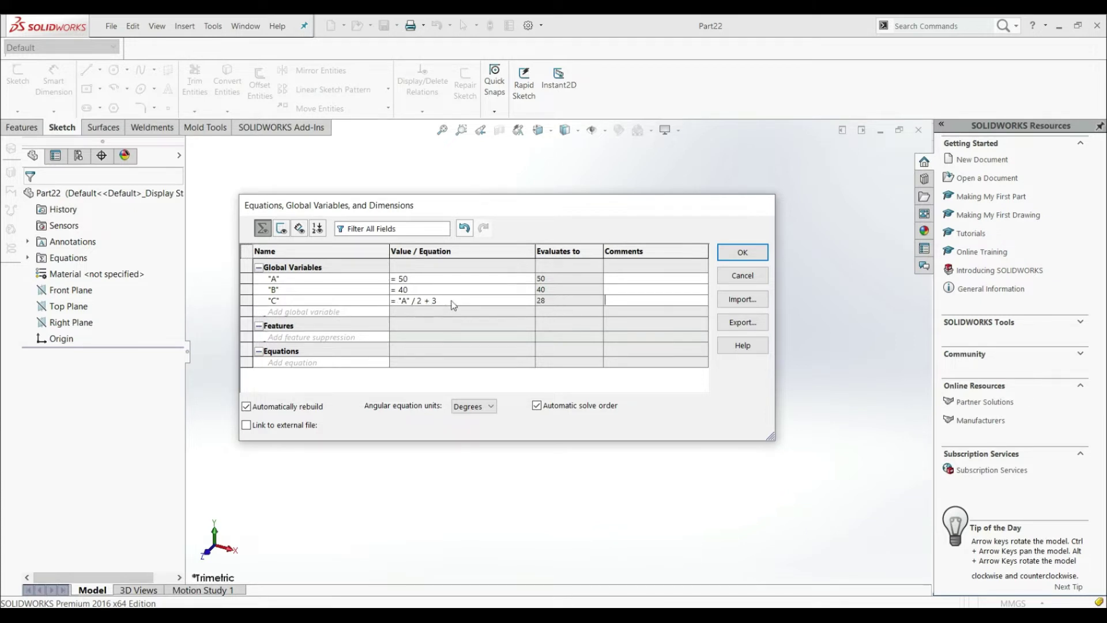
# Add global variable D = "A"-"B"+15 (25) and confirm the Equations dialog with OK.
pyautogui.press('Tab')
pyautogui.press('Tab')
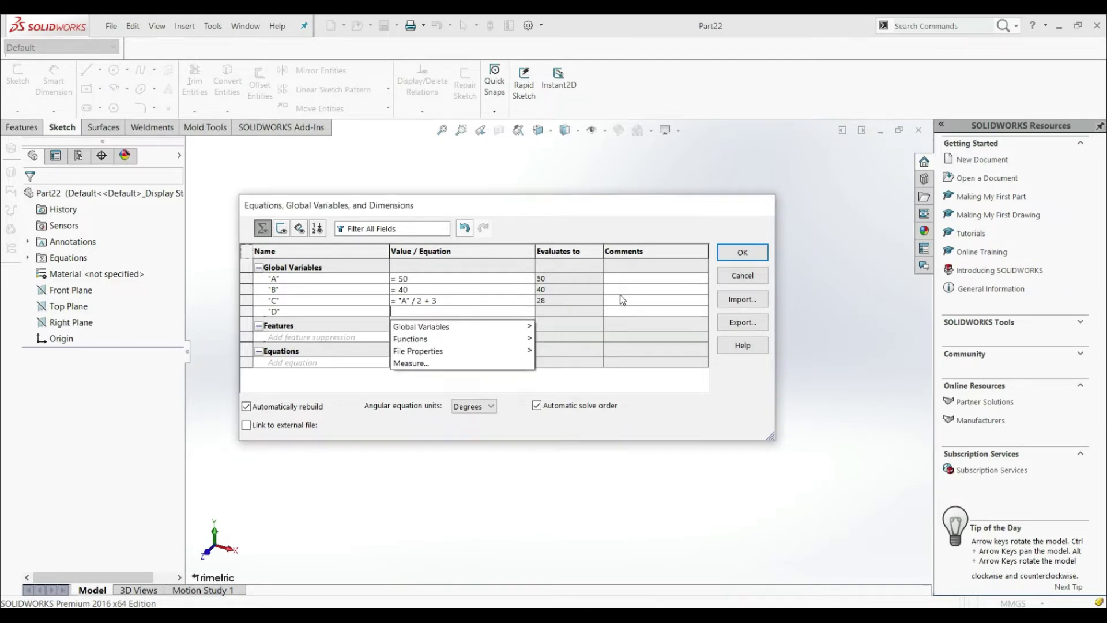
pyautogui.write('="')
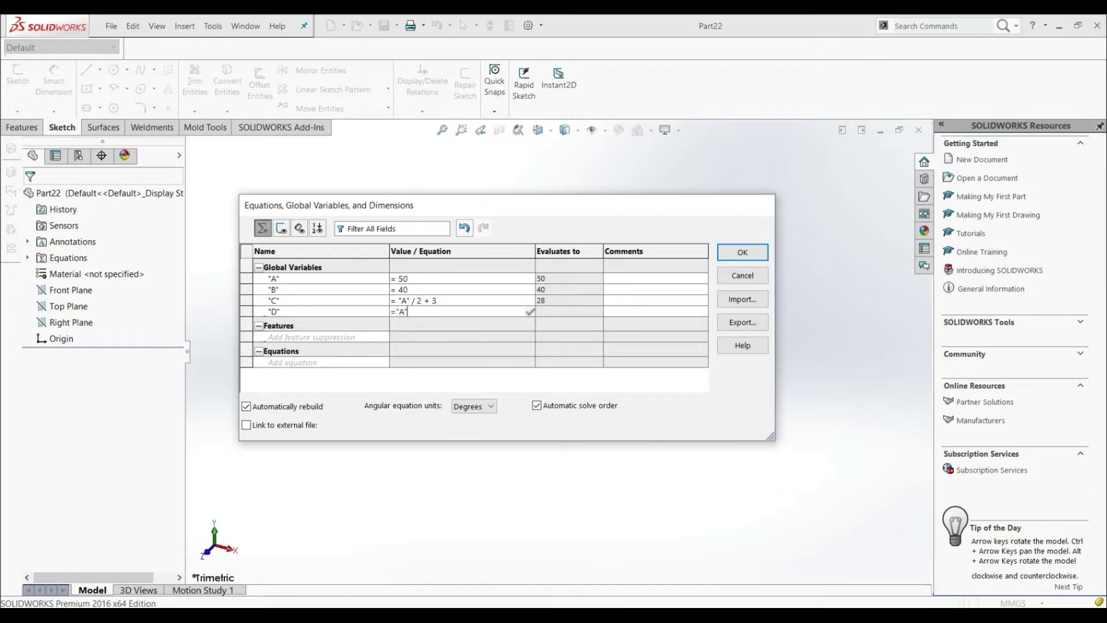
pyautogui.write('A"-')
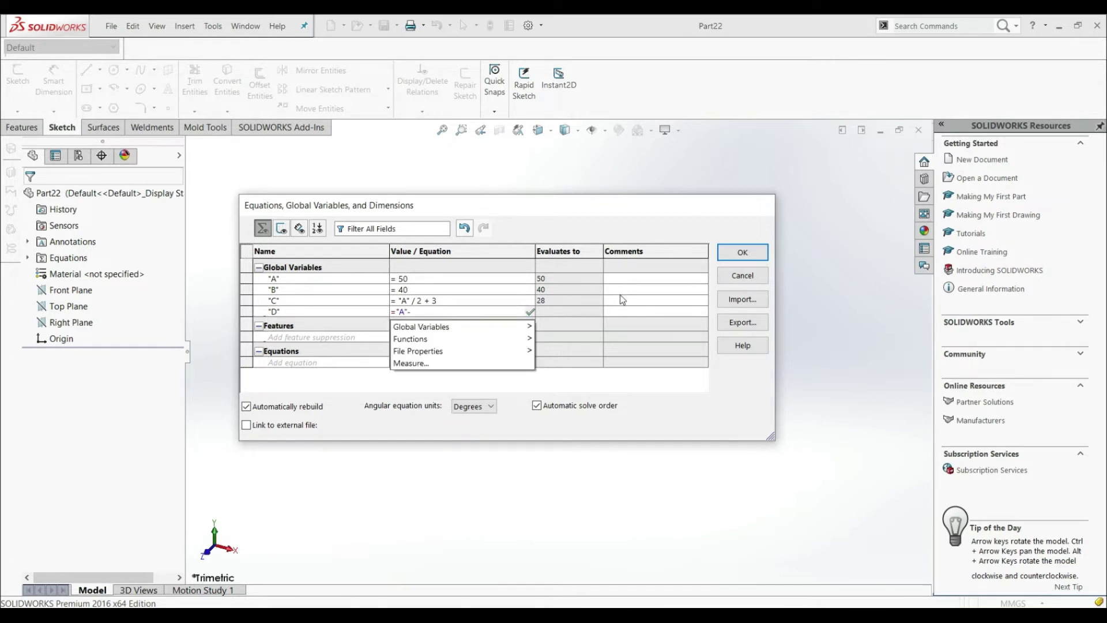
pyautogui.write('B')
pyautogui.press('Return')
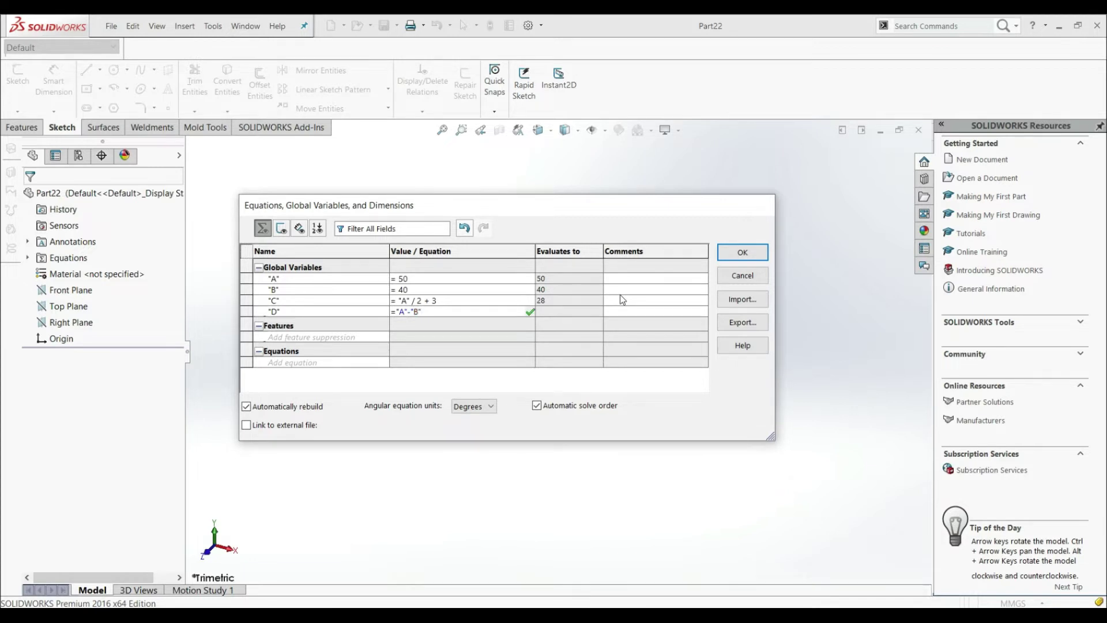
pyautogui.write('+ 15')
pyautogui.press('Return')
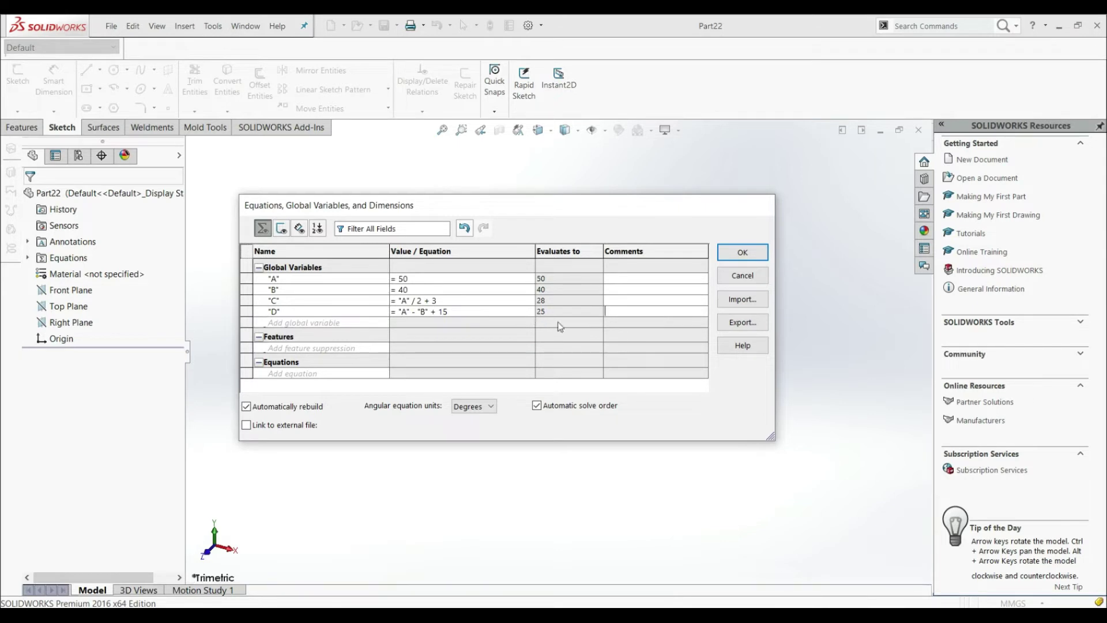
pyautogui.click(728, 253)
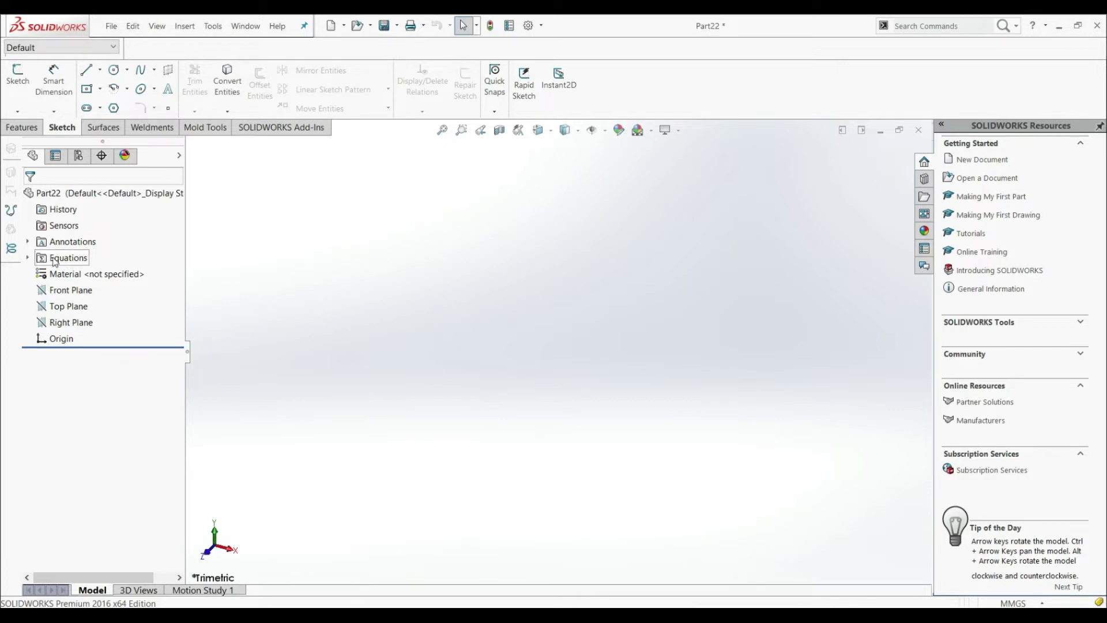
# Expand the Equations folder to show A=50, B=40, C=28, D=25, and start a new sketch.
pyautogui.click(27, 257)
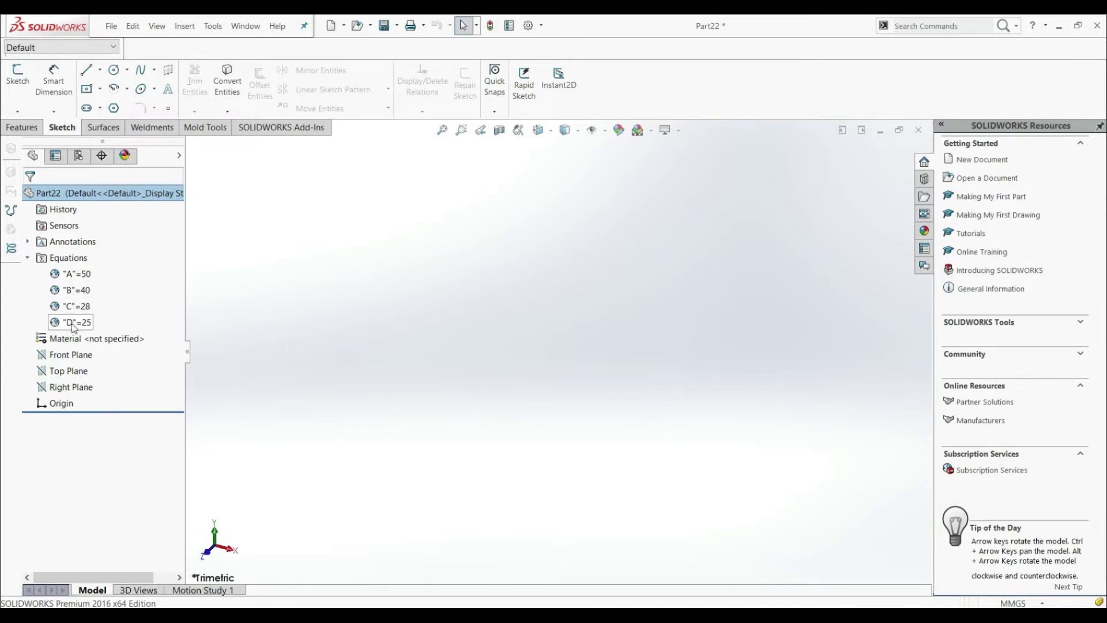
pyautogui.click(17, 76)
# On the Front Plane, draw a closed six-line L-shaped stepped profile starting at the origin.
pyautogui.click(402, 222)
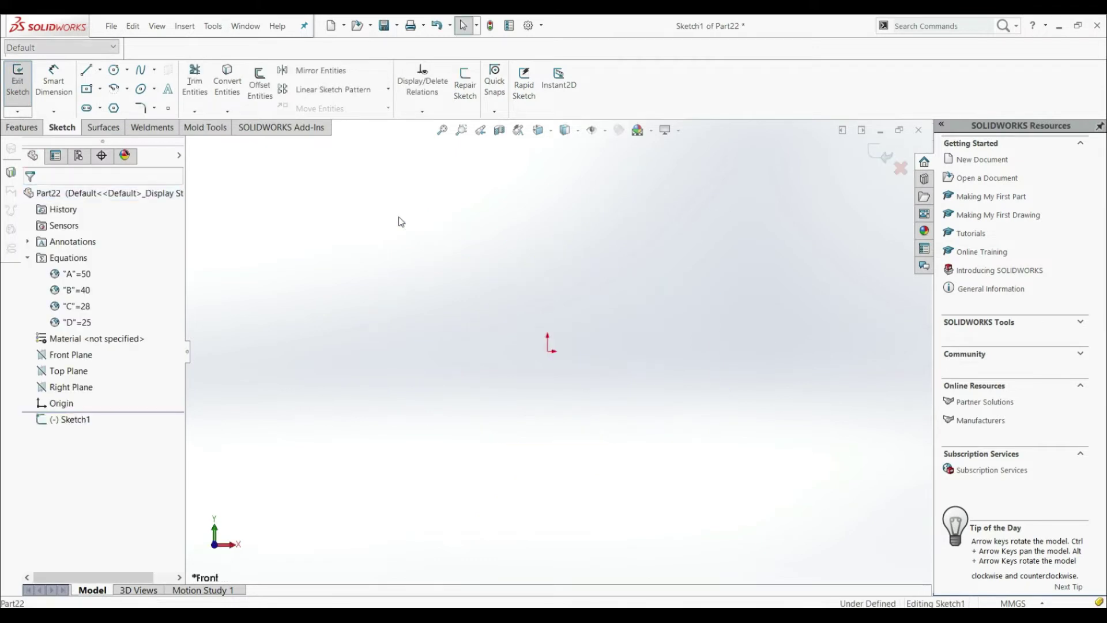
pyautogui.click(88, 71)
pyautogui.moveTo(547, 351); pyautogui.dragTo(715, 351)
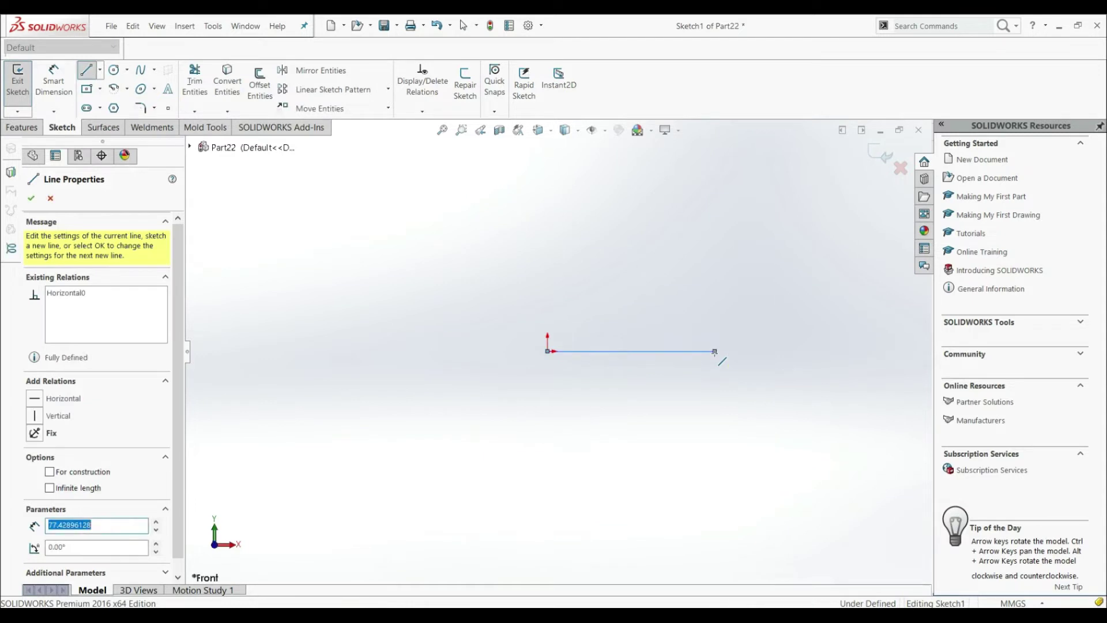
pyautogui.click(714, 280)
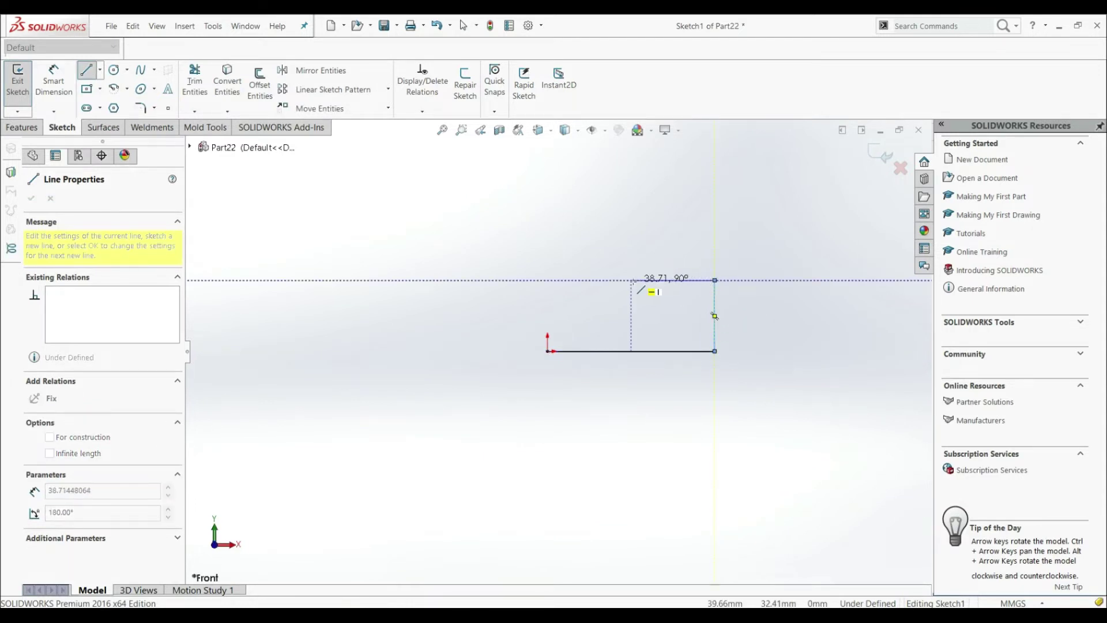
pyautogui.click(632, 280)
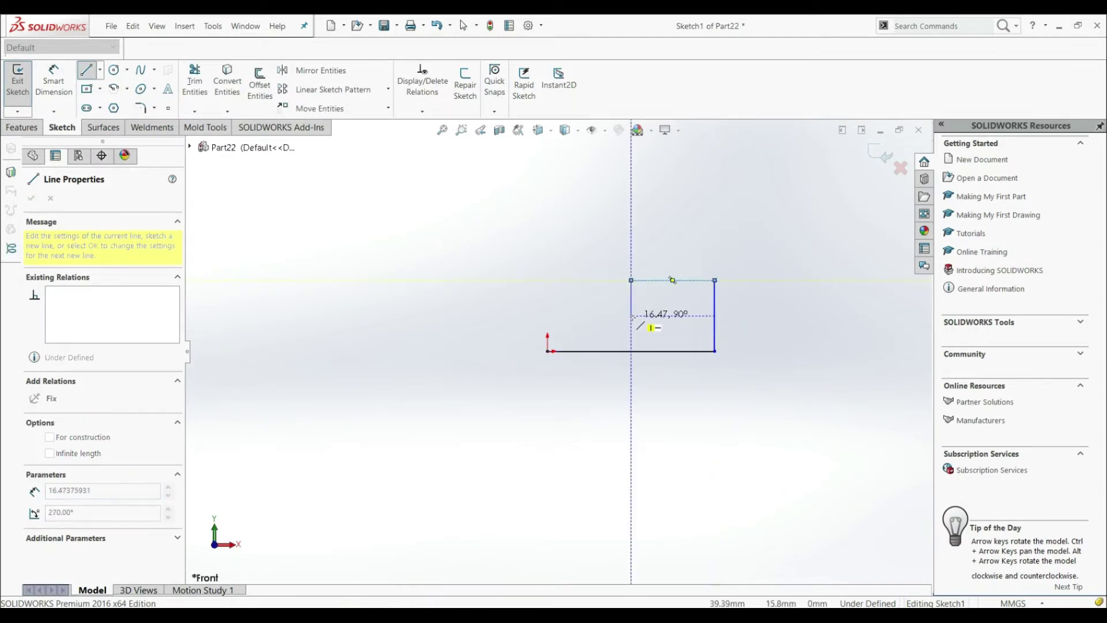
pyautogui.click(631, 238)
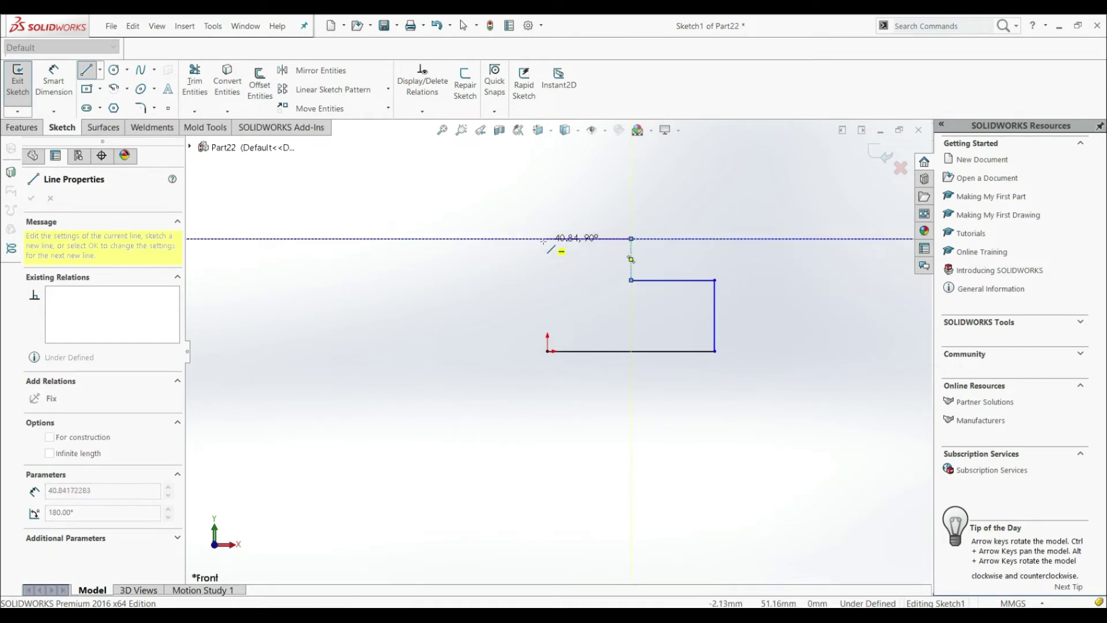
pyautogui.click(547, 238)
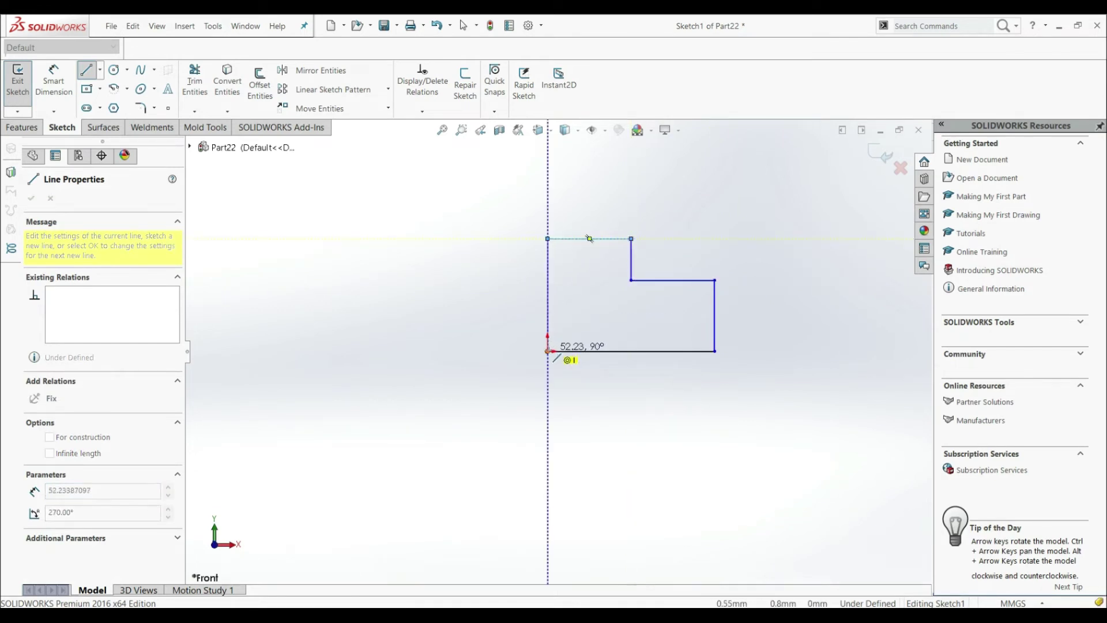
pyautogui.click(548, 351)
pyautogui.press('Escape')
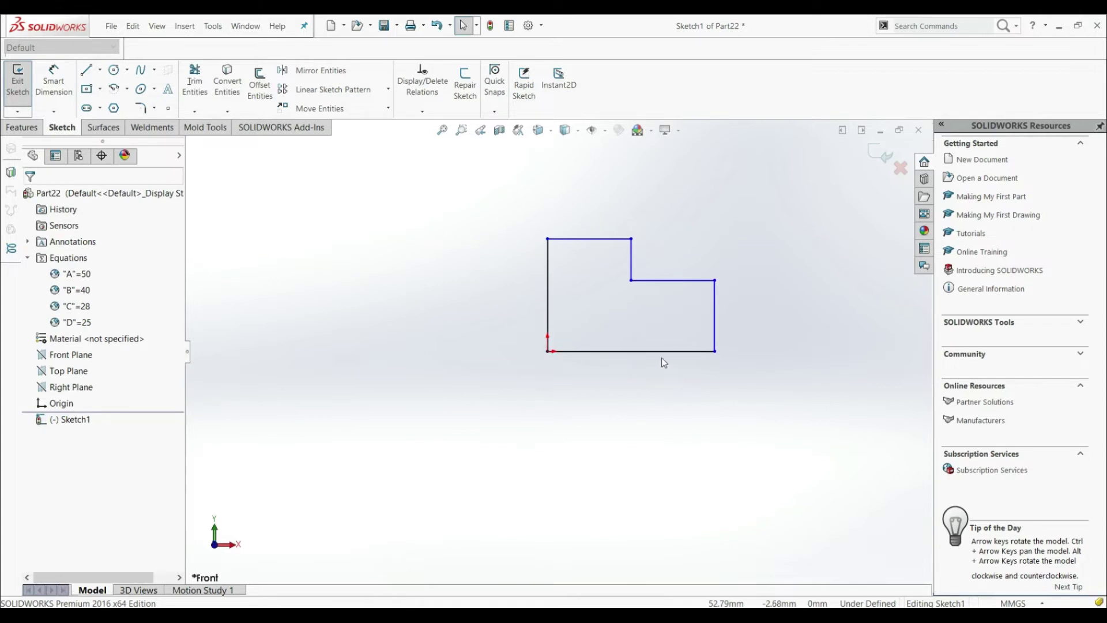
# Dimension the bottom edge with the equation ="A", making it 50 mm long.
pyautogui.click(54, 80)
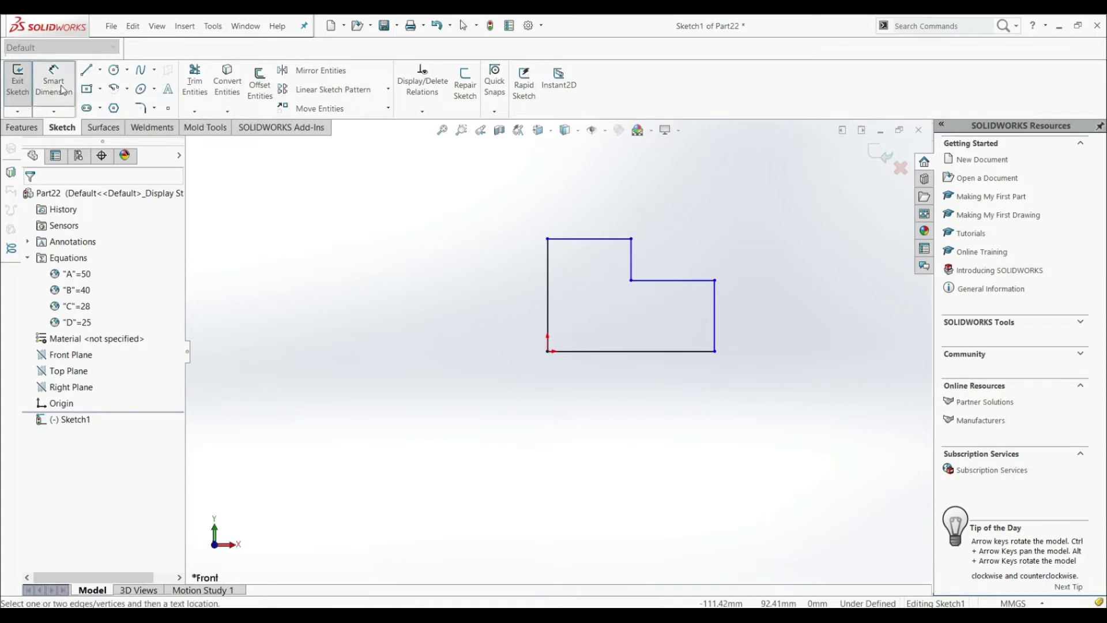
pyautogui.click(601, 352)
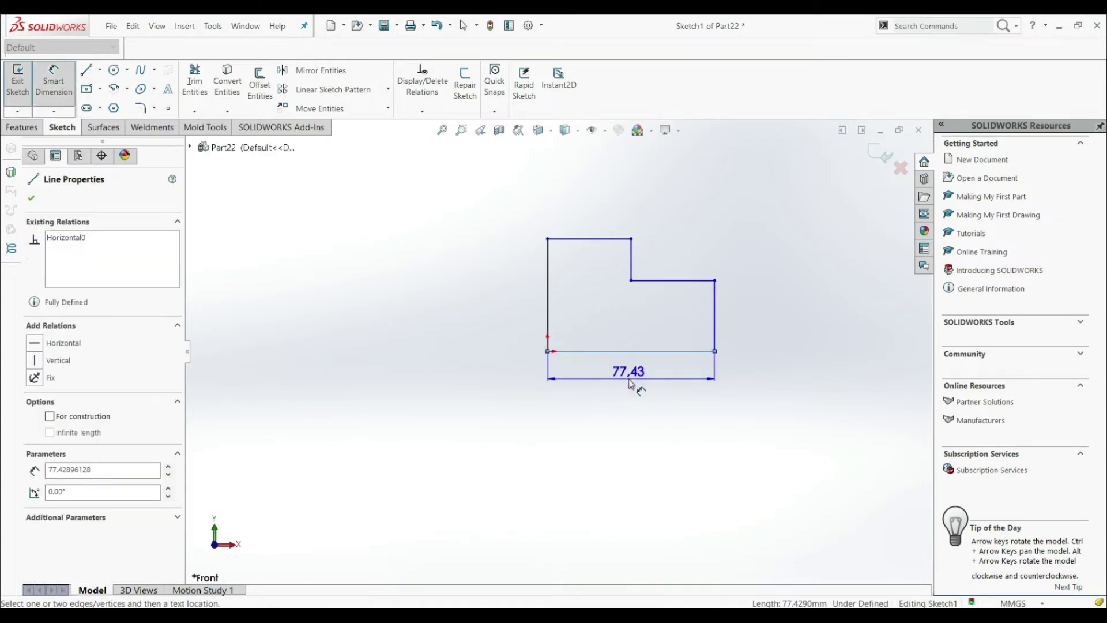
pyautogui.click(628, 394)
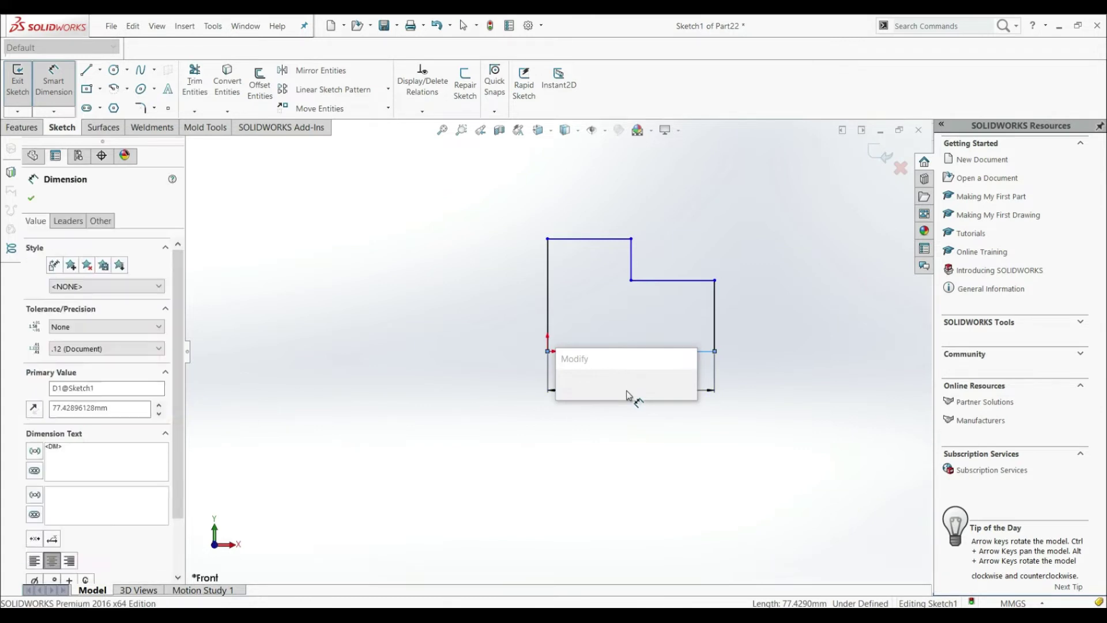
pyautogui.write('=')
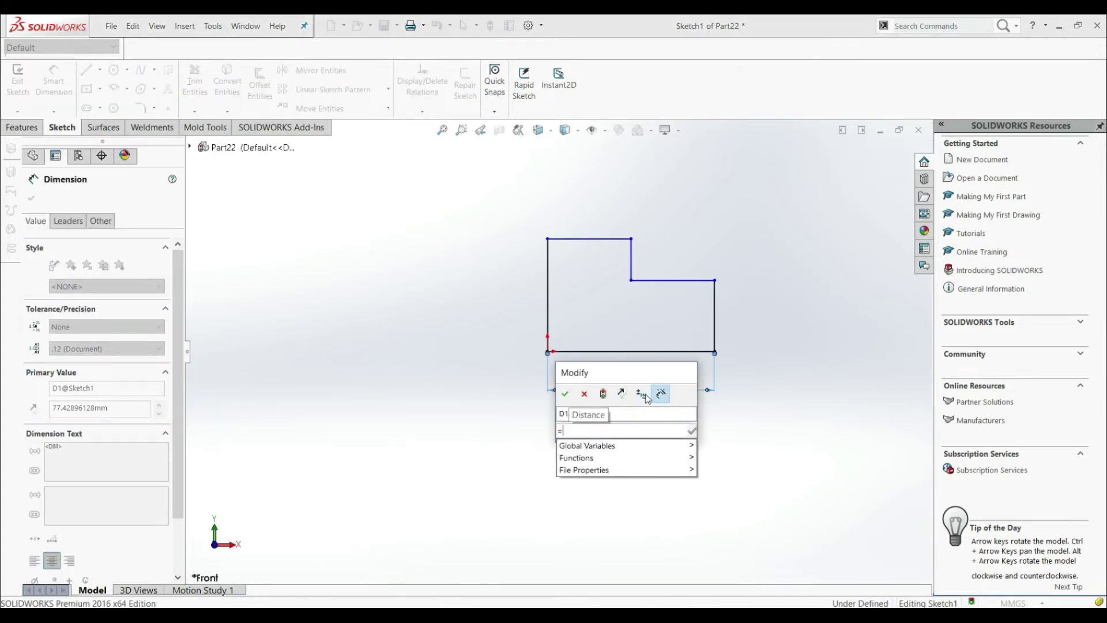
pyautogui.moveTo(657, 450)
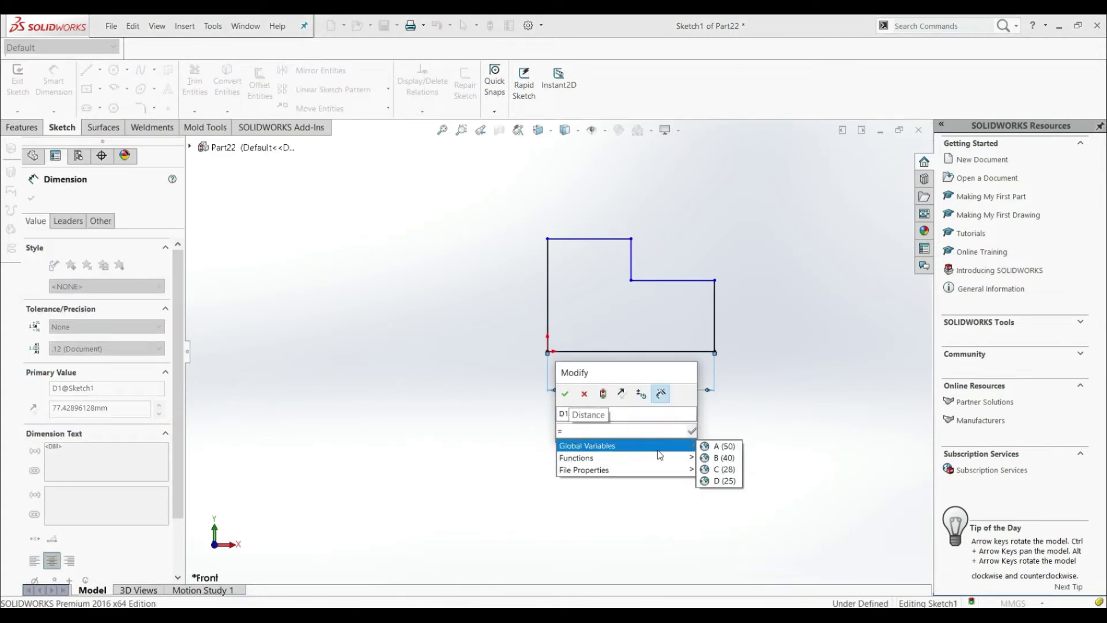
pyautogui.click(728, 448)
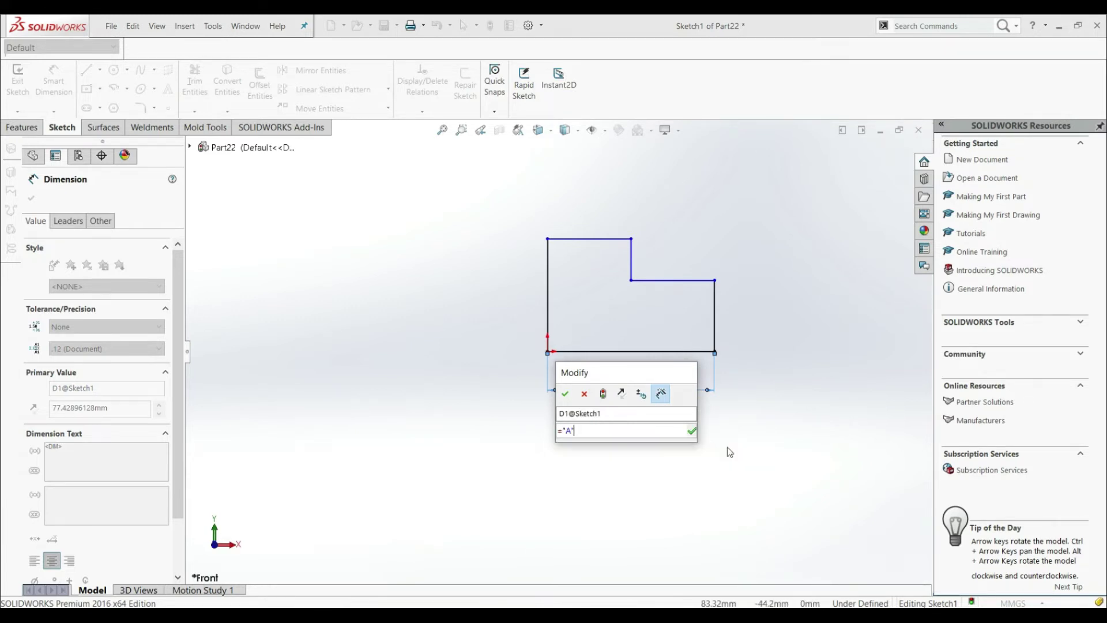
pyautogui.press('Return')
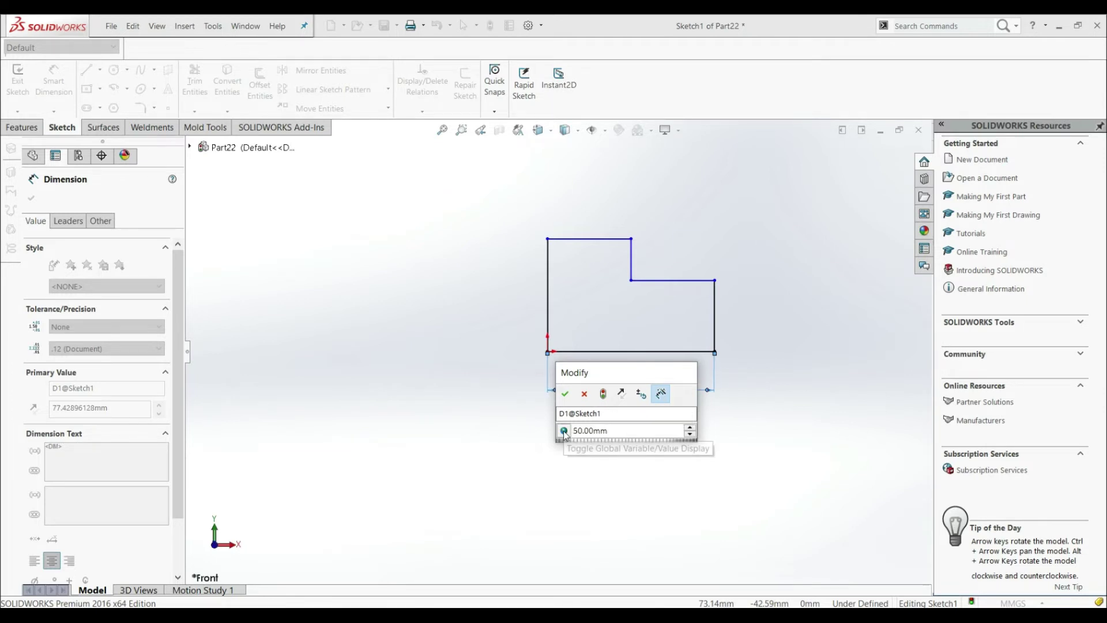
pyautogui.click(565, 393)
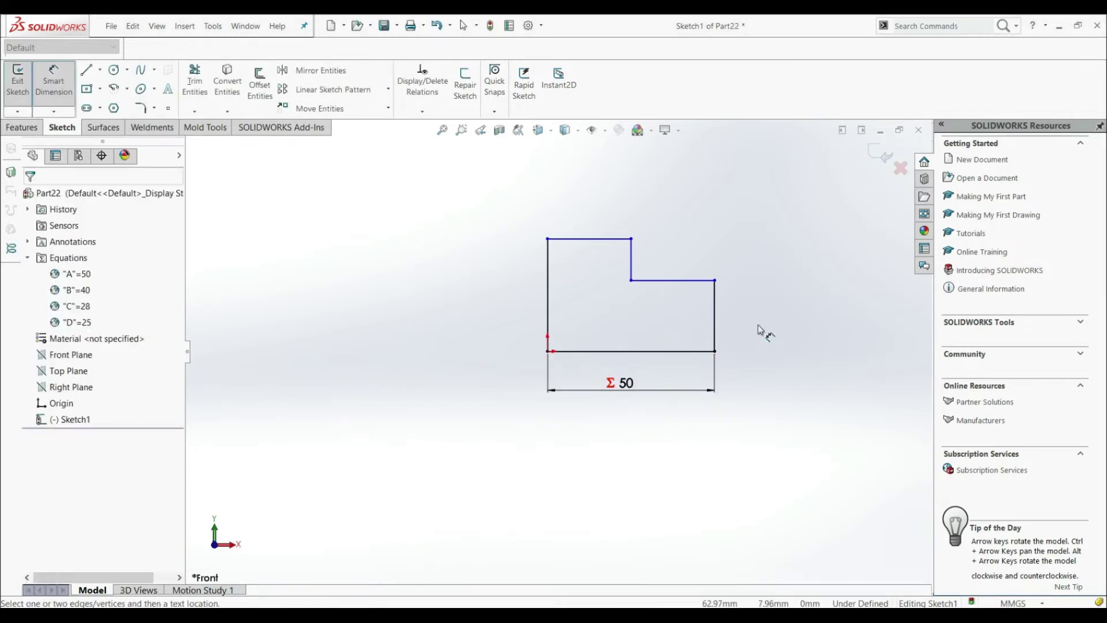
pyautogui.click(716, 338)
# Set the right edge's height to ="C" (28 mm) and place a dimension on the step's vertical edge.
pyautogui.click(754, 323)
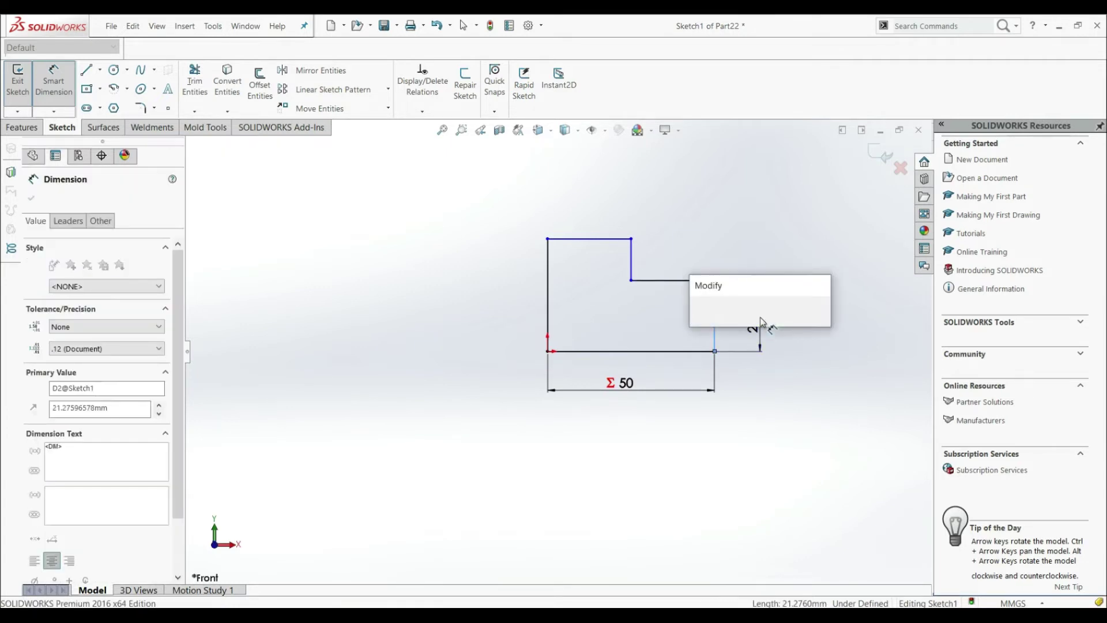
pyautogui.write('=')
pyautogui.press('Down')
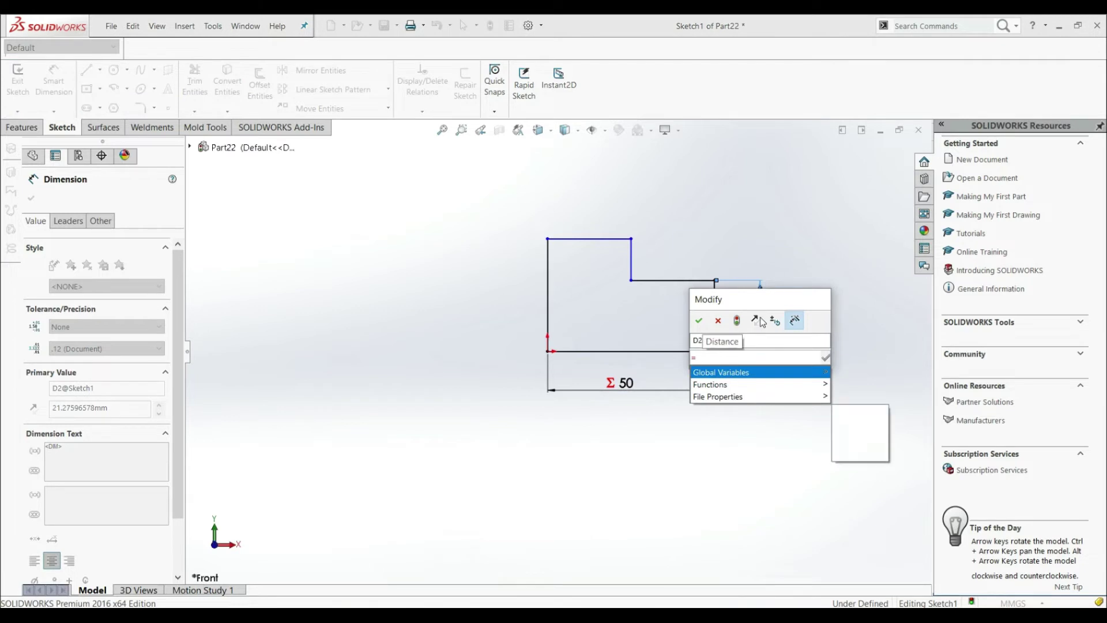
pyautogui.press('Right')
pyautogui.press('Down')
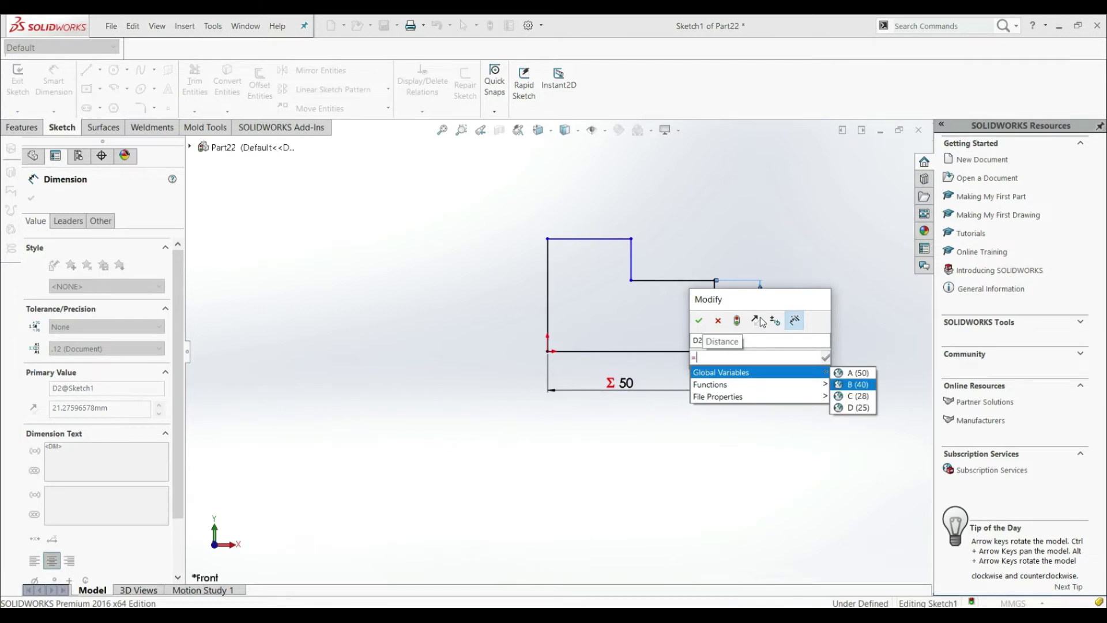
pyautogui.press('Down')
pyautogui.press('Return')
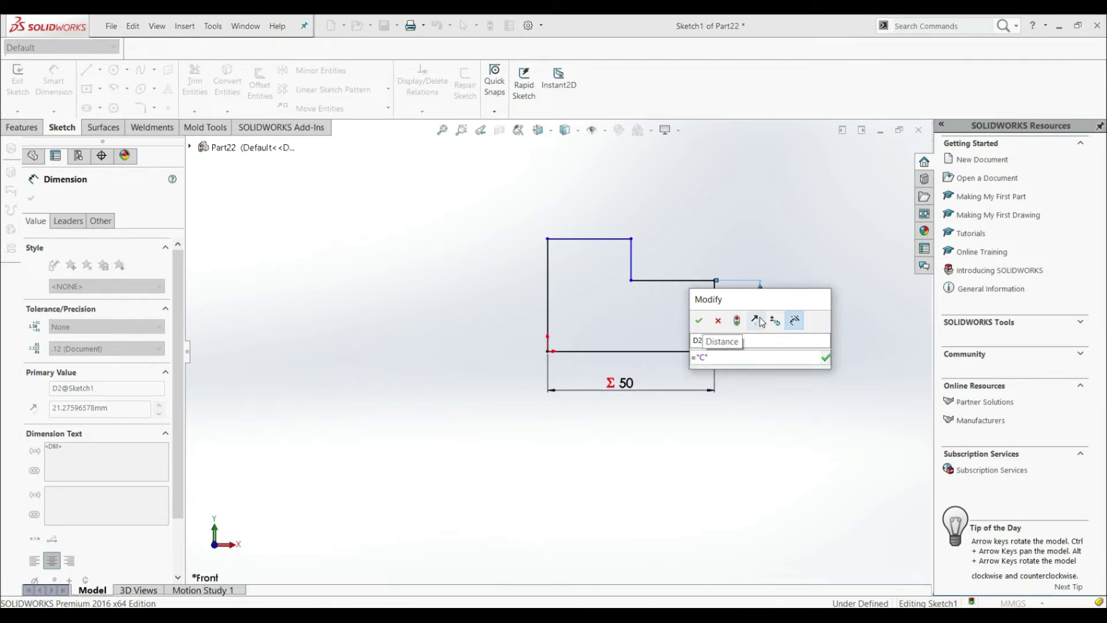
pyautogui.click(699, 321)
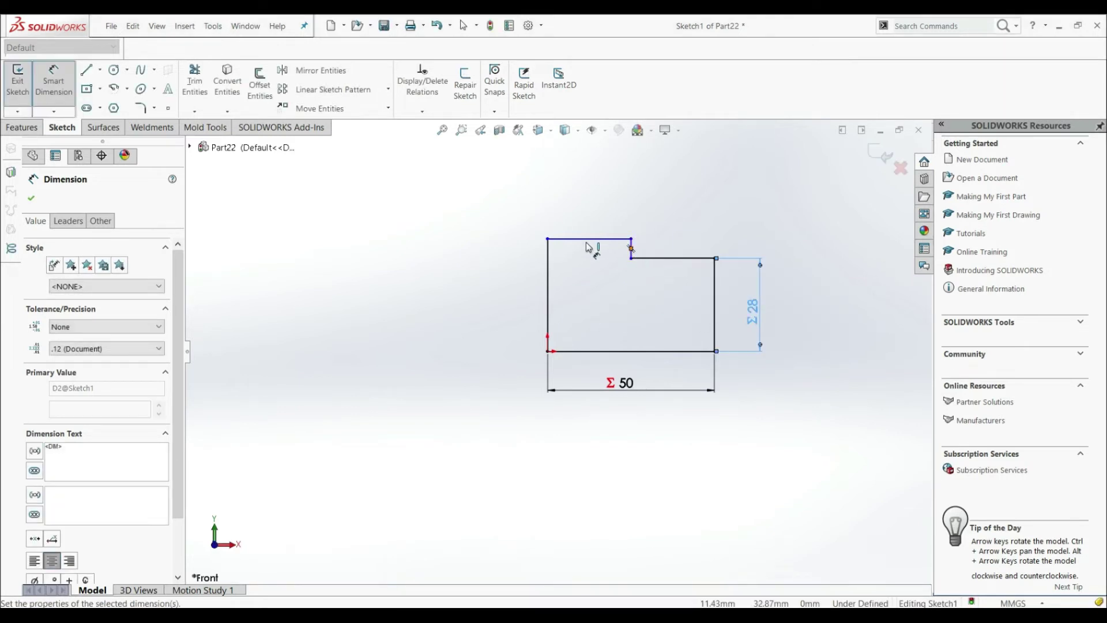
pyautogui.click(633, 254)
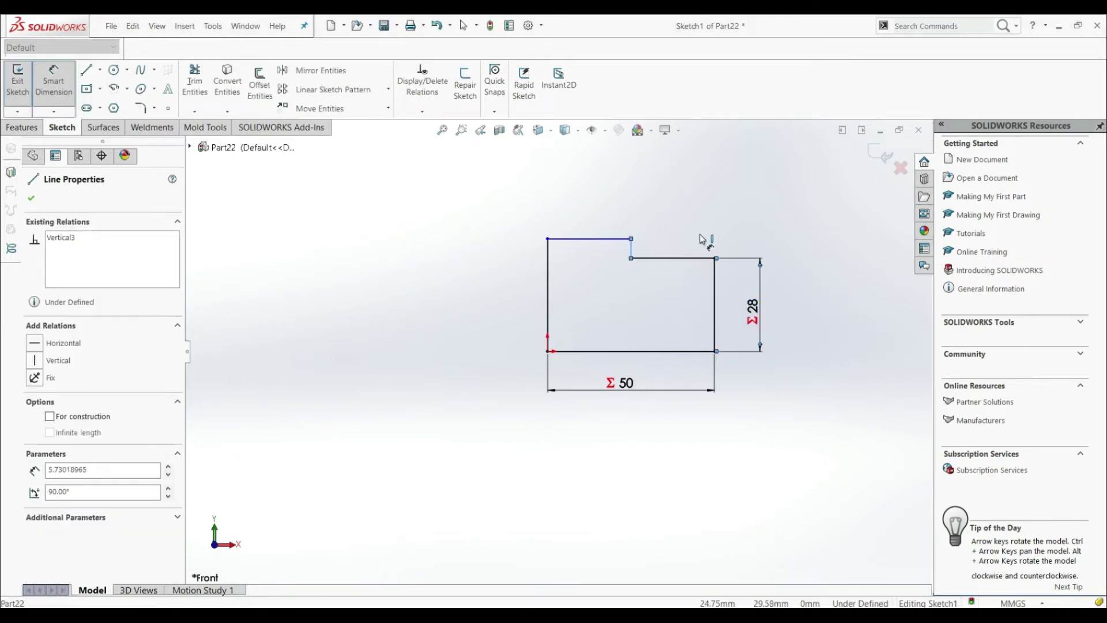
pyautogui.click(703, 203)
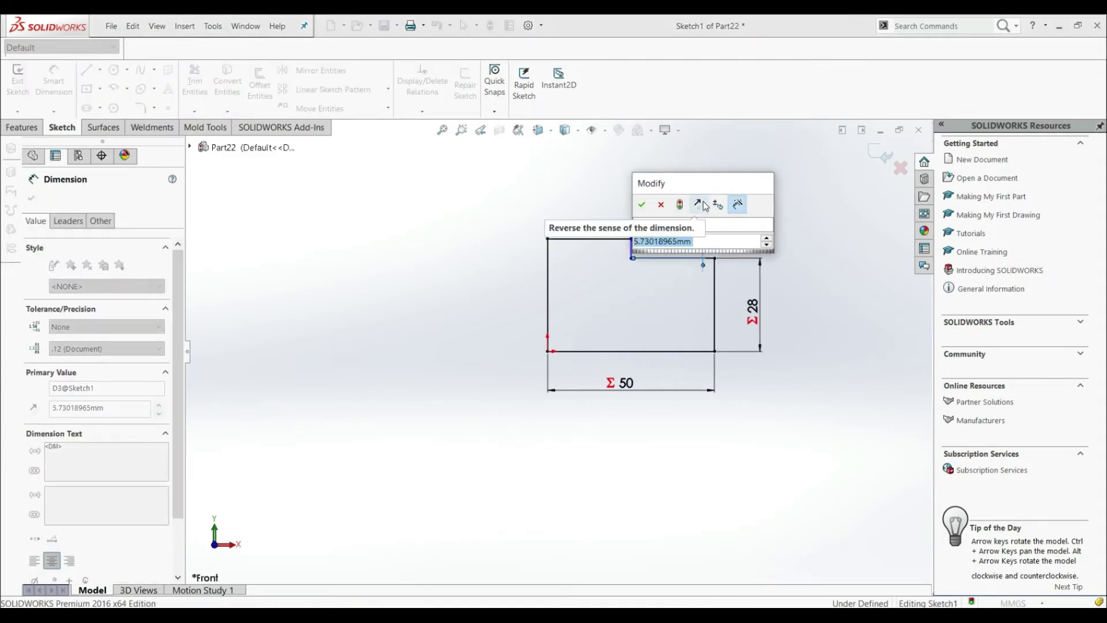
# Drive the step's vertical edge with ="D", making it 25 tall.
pyautogui.write('=')
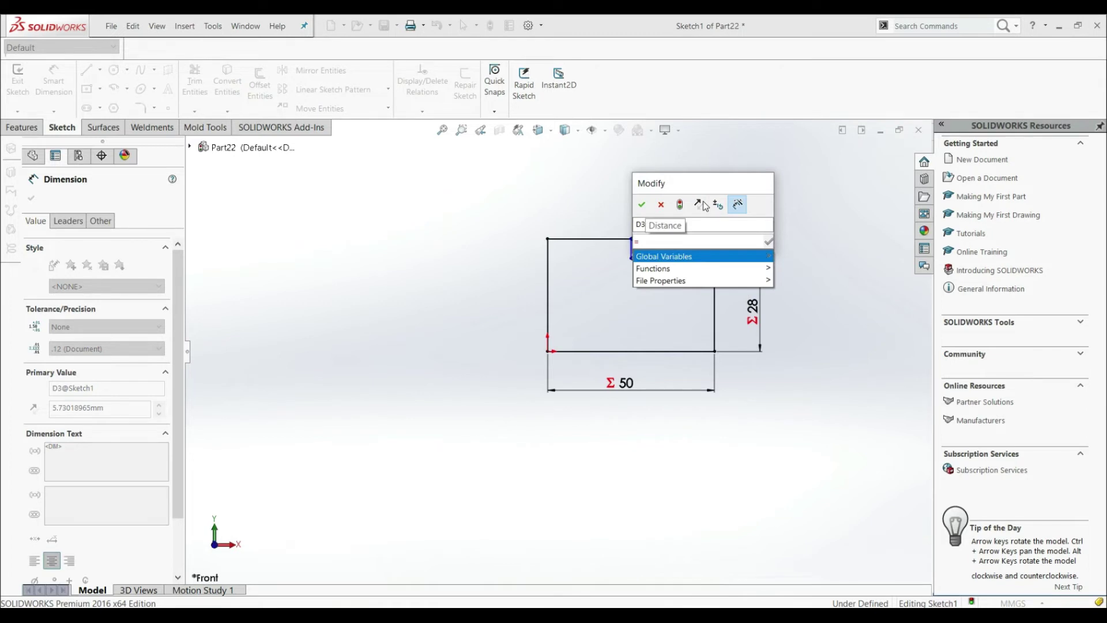
pyautogui.press('Down')
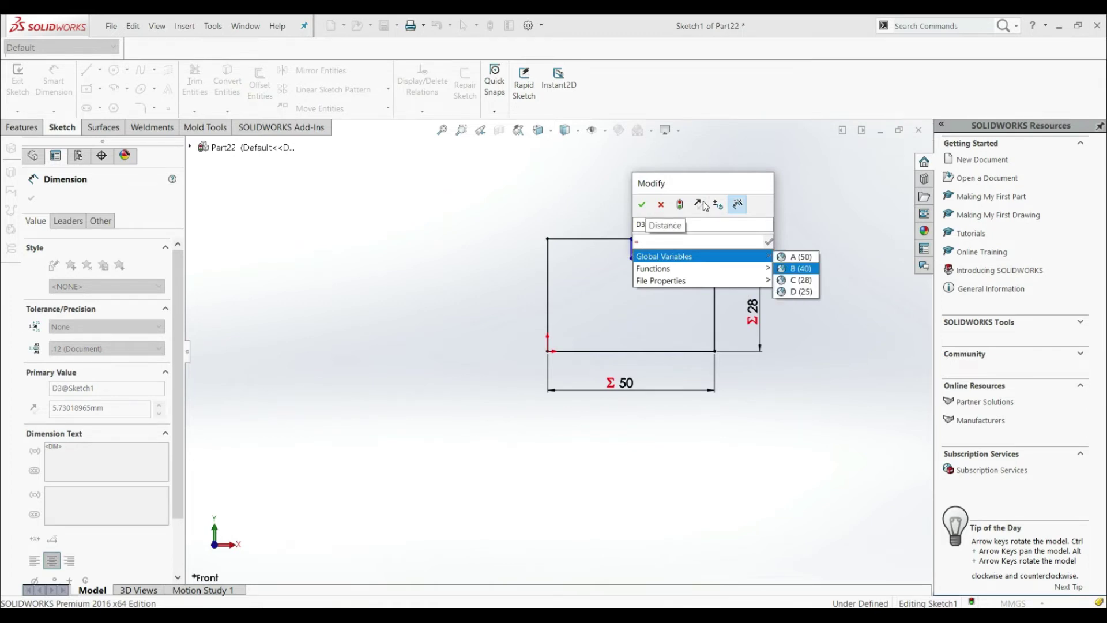
pyautogui.press('Down')
pyautogui.press('Down')
pyautogui.press('Return')
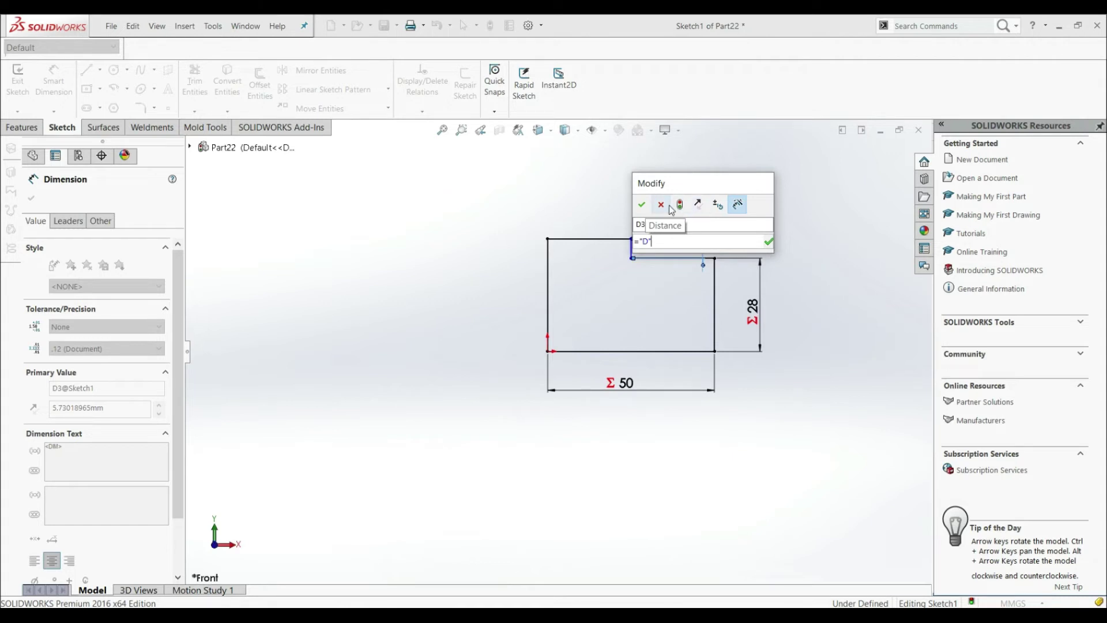
pyautogui.click(645, 206)
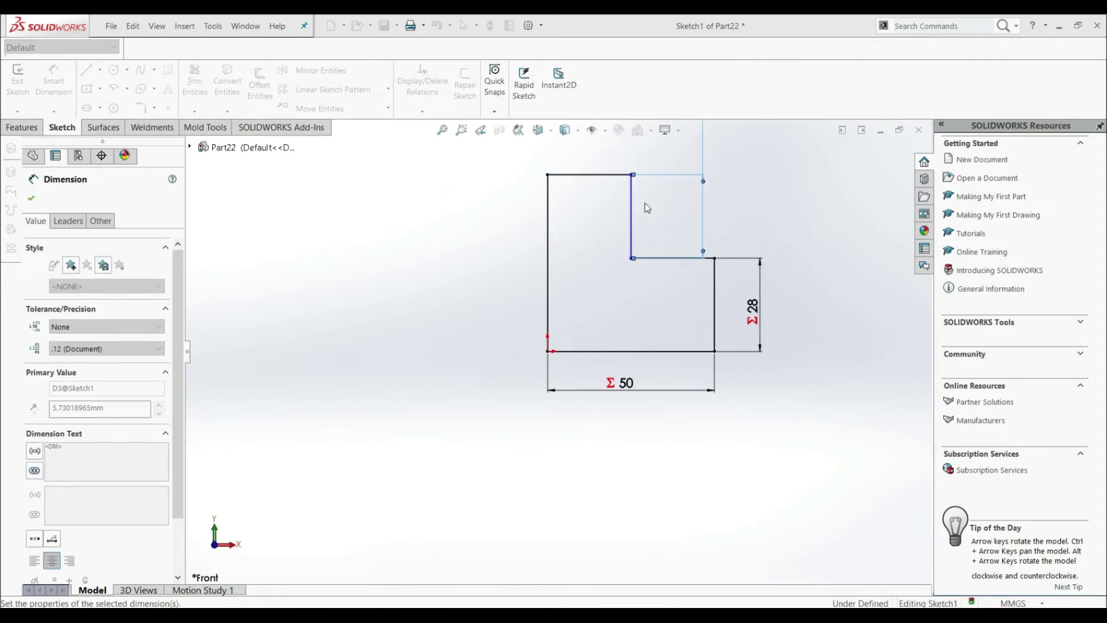
pyautogui.scroll(3, 591, 237)
pyautogui.scroll(-3, 585, 264)
# Dimension the top edge as ="B" (40), leaving the sketch fully defined.
pyautogui.click(586, 295)
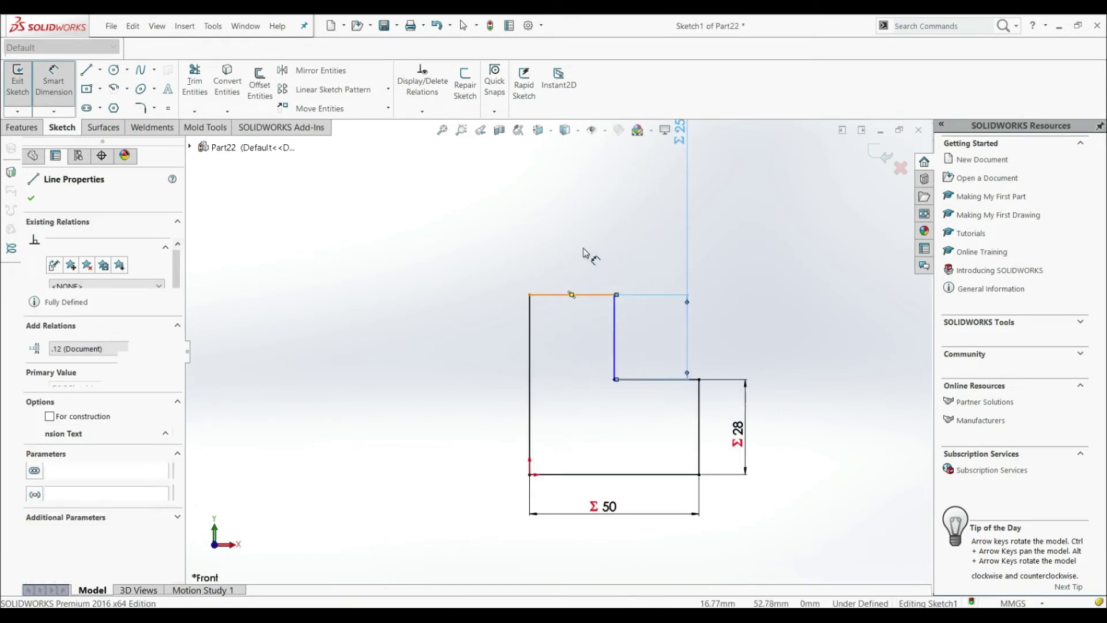
pyautogui.click(579, 229)
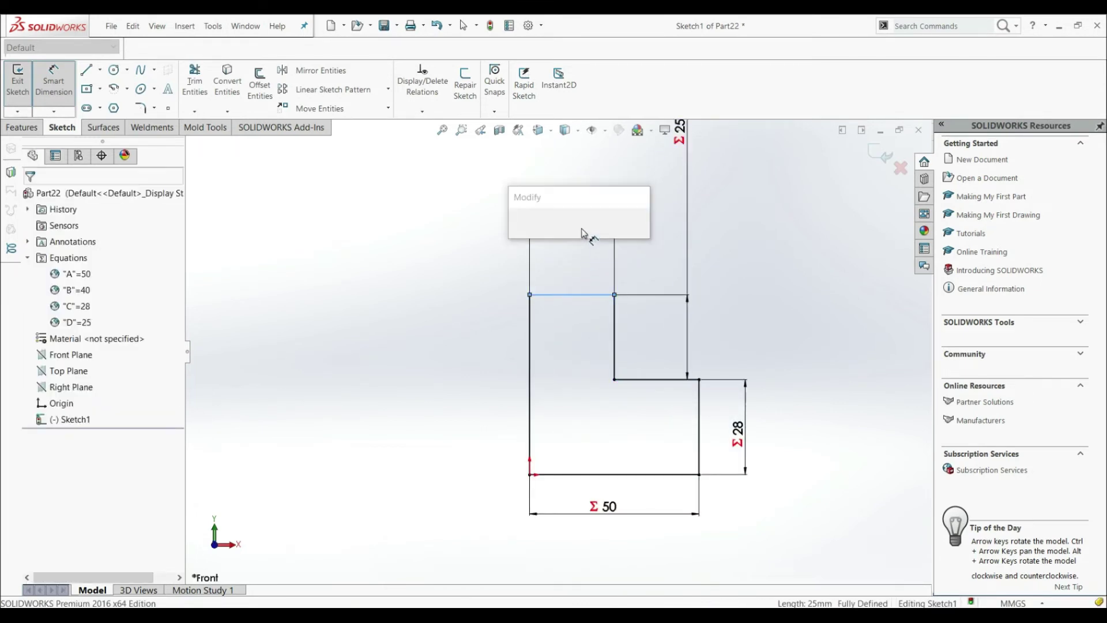
pyautogui.write('=')
pyautogui.press('Down')
pyautogui.press('Right')
pyautogui.press('Down')
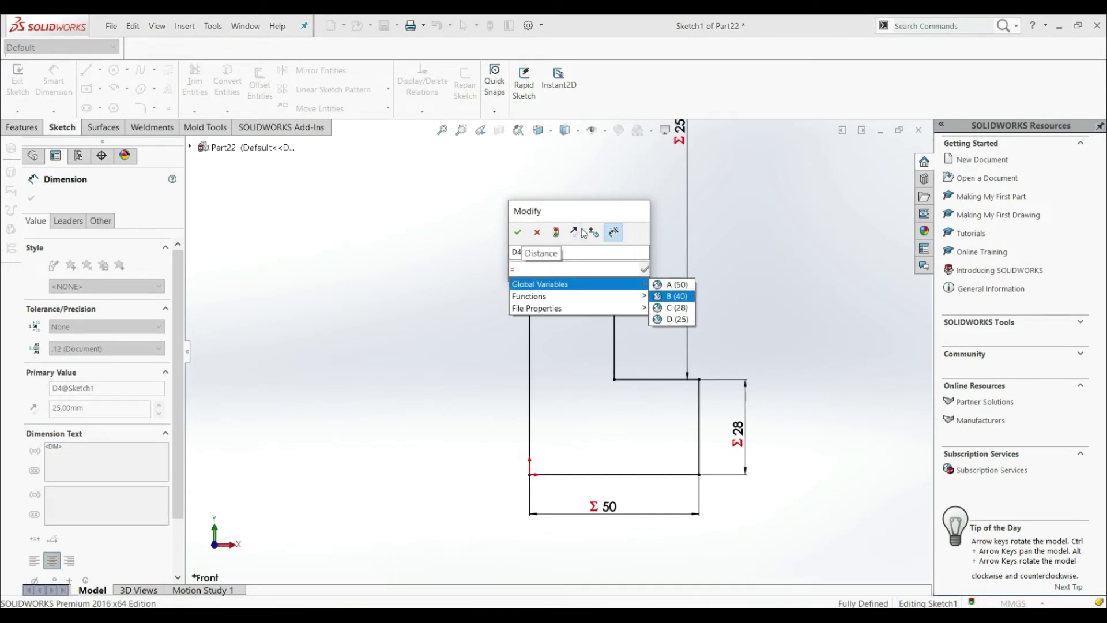
pyautogui.press('Return')
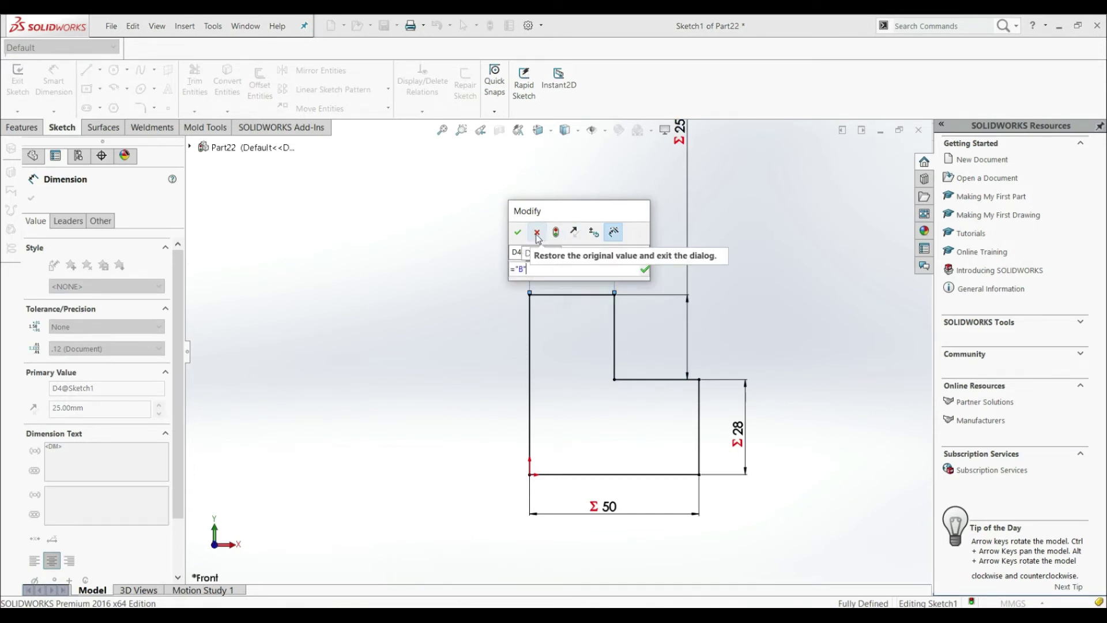
pyautogui.click(517, 232)
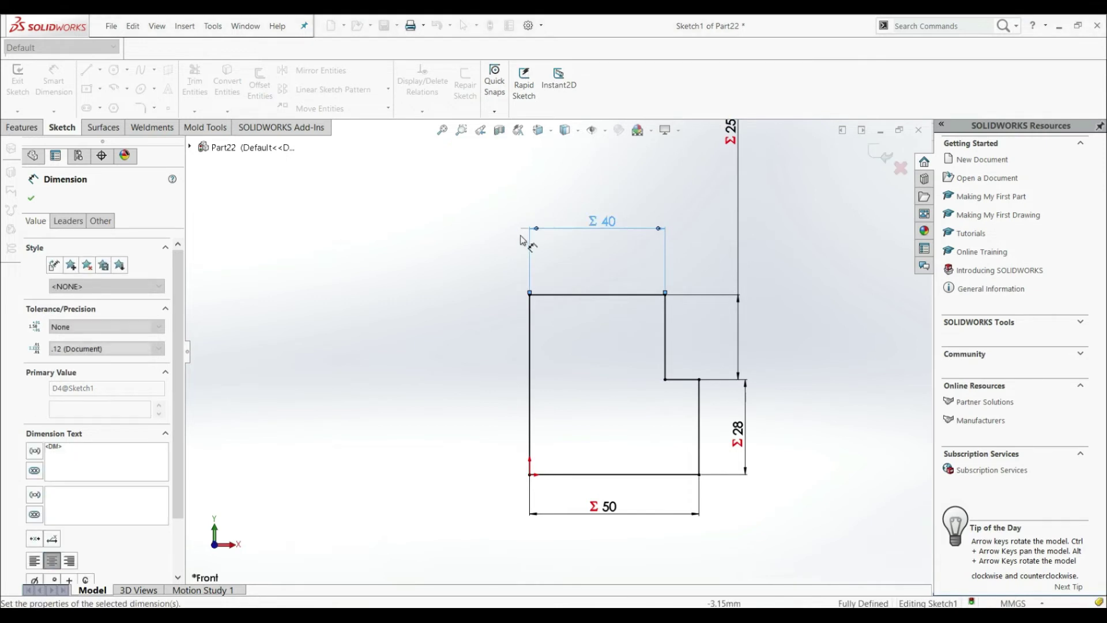
pyautogui.click(32, 199)
pyautogui.press('Escape')
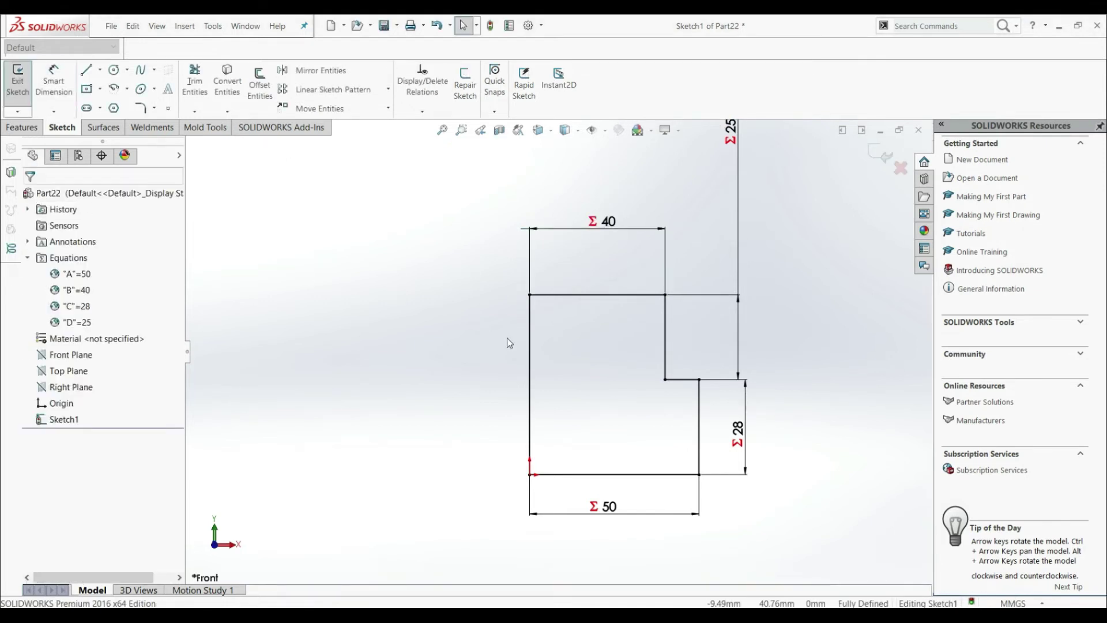
pyautogui.scroll(3, 504, 335)
pyautogui.scroll(-3, 589, 333)
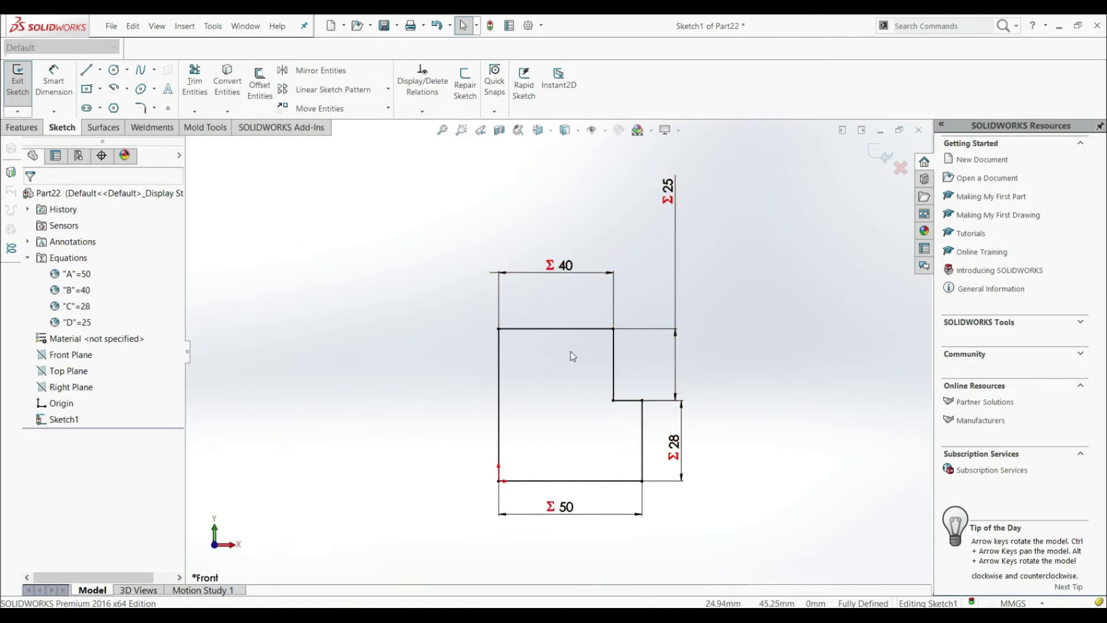
# In the Equations manager, change global variable A to 60 and B to 35.
pyautogui.rightClick(65, 262)
pyautogui.click(97, 268)
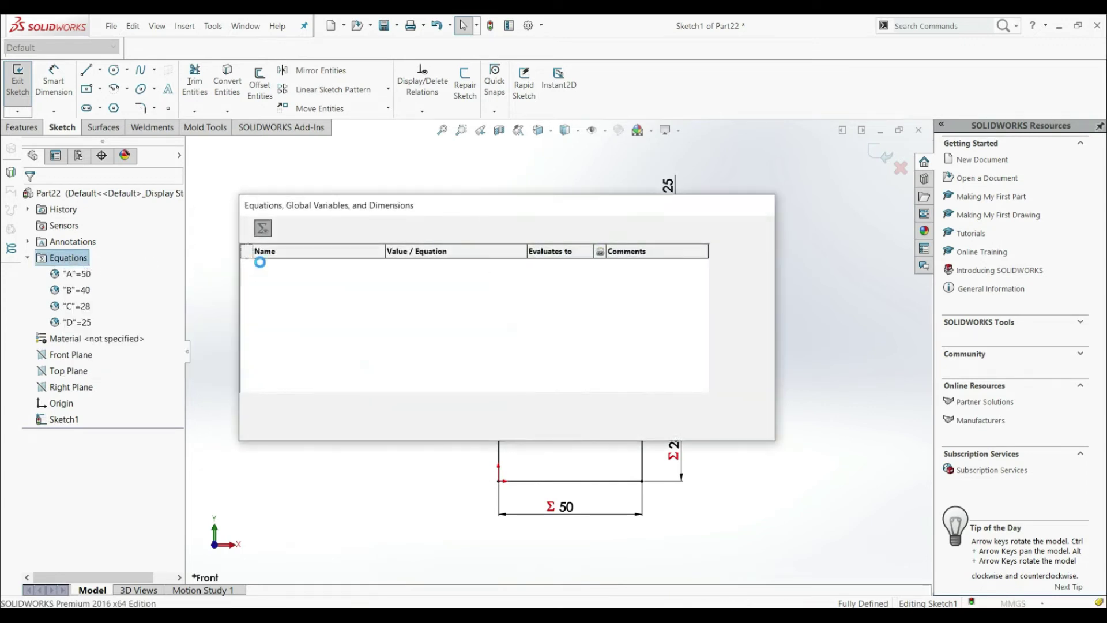
pyautogui.click(422, 276)
pyautogui.doubleClick(423, 276)
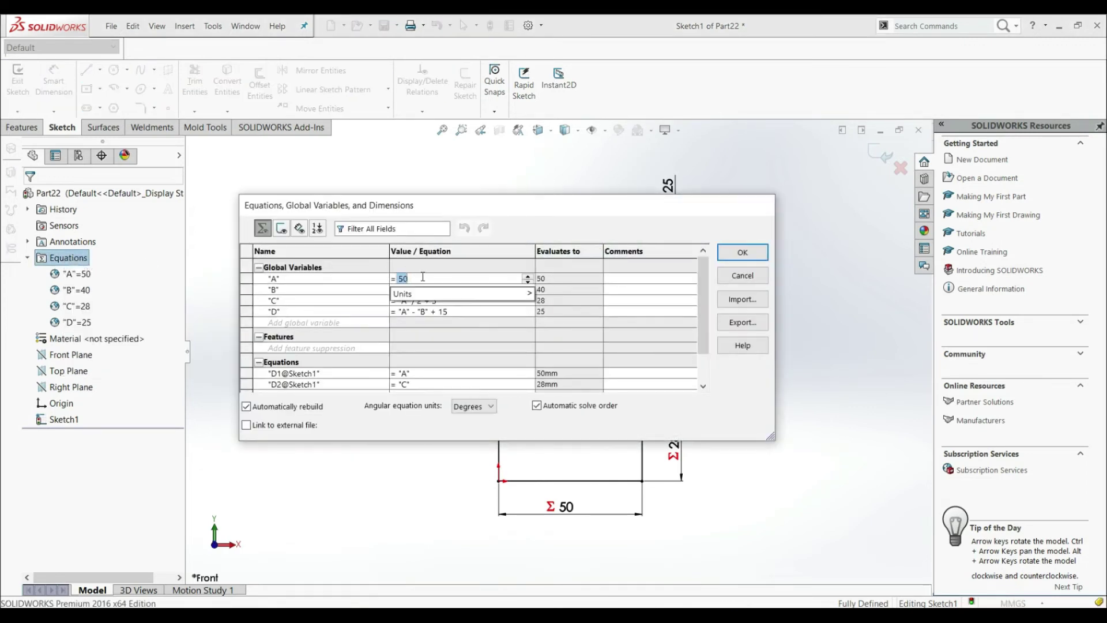
pyautogui.write('60')
pyautogui.press('Return')
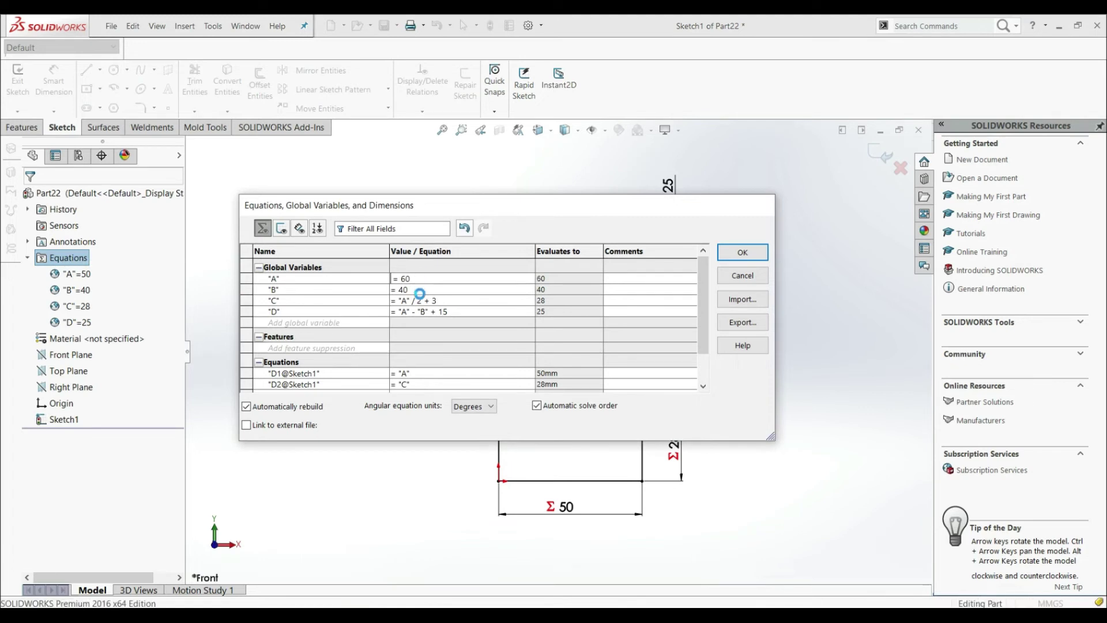
pyautogui.click(414, 290)
pyautogui.doubleClick(414, 290)
pyautogui.write('35')
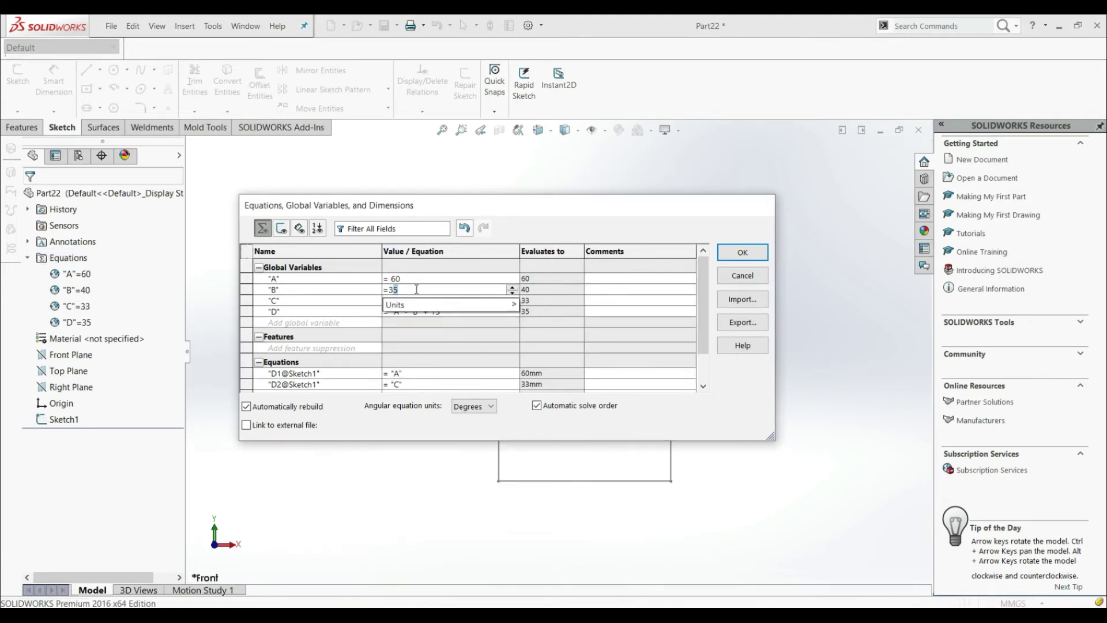
pyautogui.press('Return')
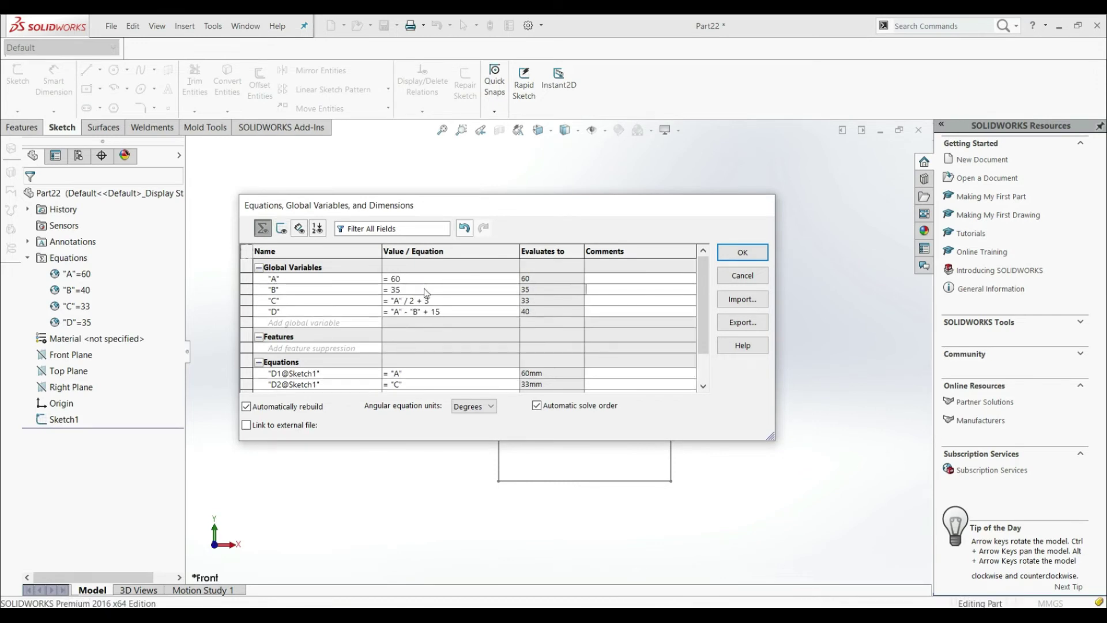
# Edit C to "A"/2+5 and D to "A"-"B"-5, which now evaluates to 20.
pyautogui.click(434, 300)
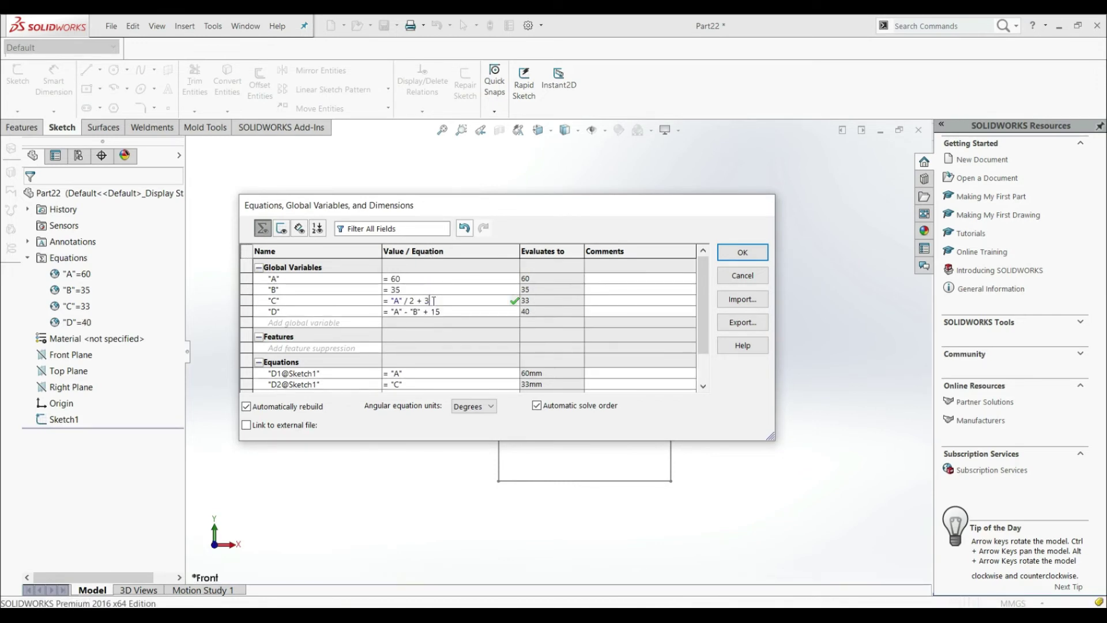
pyautogui.press('BackSpace')
pyautogui.write('5')
pyautogui.press('Return')
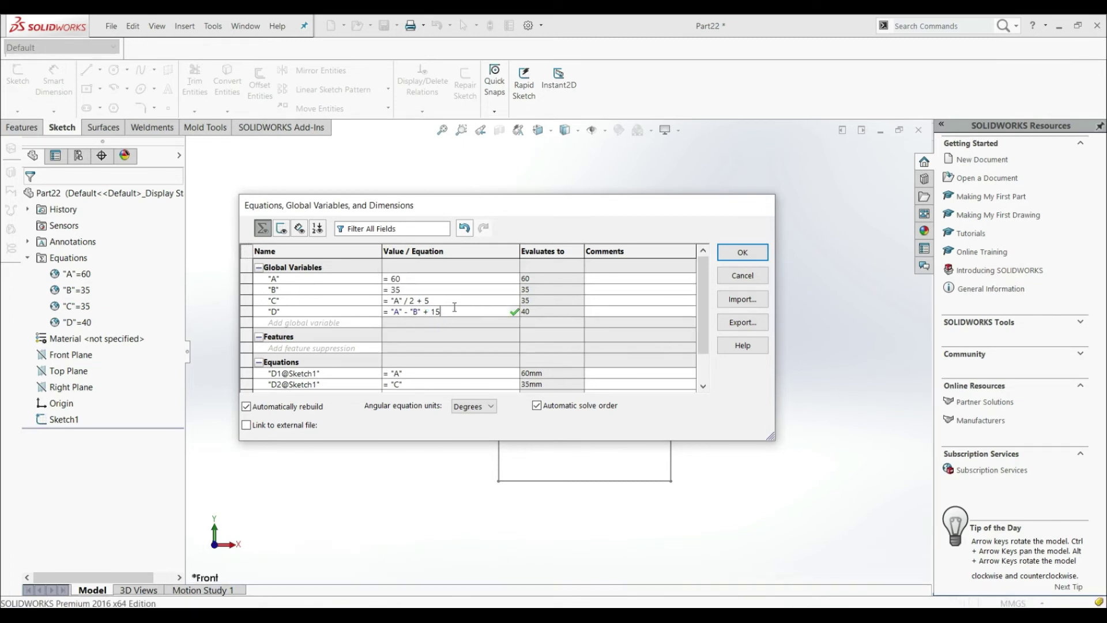
pyautogui.press('BackSpace')
pyautogui.press('BackSpace')
pyautogui.press('BackSpace')
pyautogui.press('BackSpace')
pyautogui.press('BackSpace')
pyautogui.write('- 5')
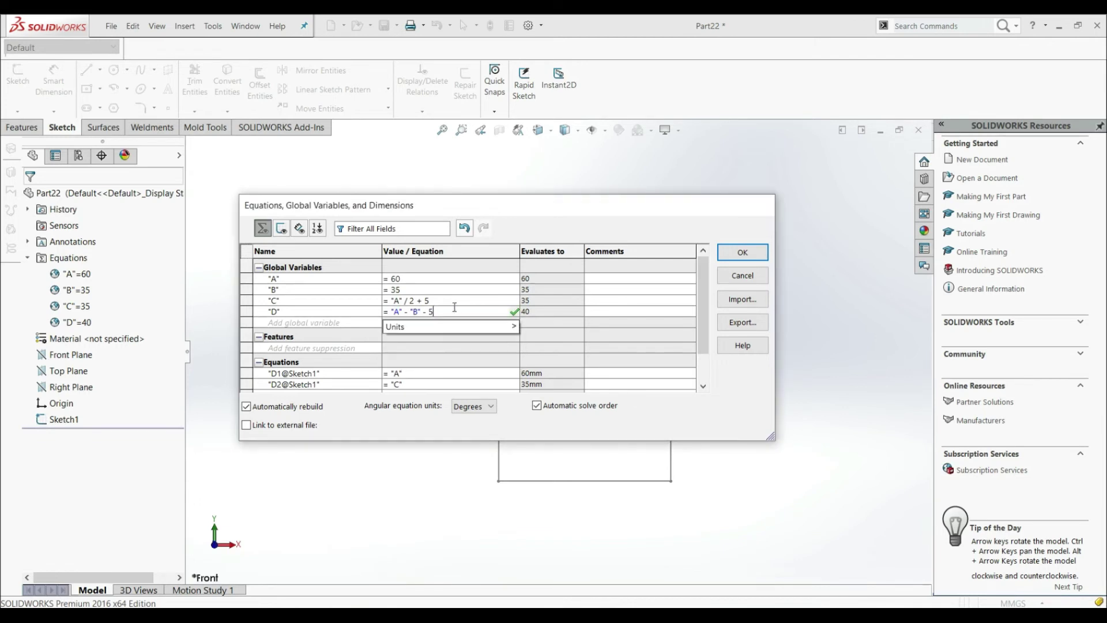
pyautogui.press('Return')
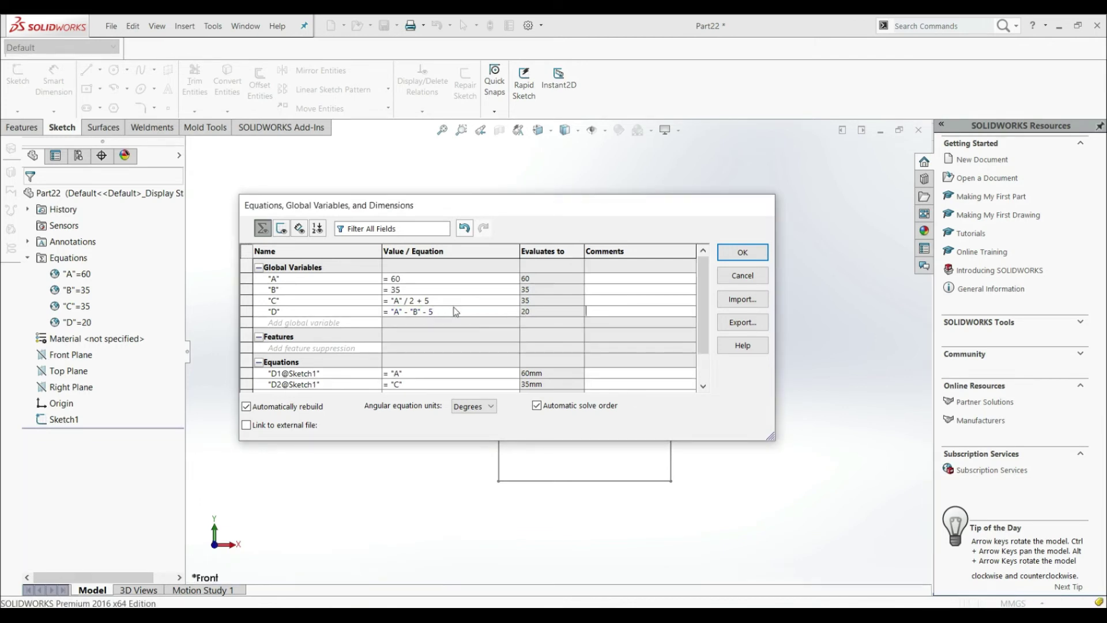
# Apply the new variables and reopen Sketch1, now dimensioned 60, 35, 35 and 20.
pyautogui.click(720, 254)
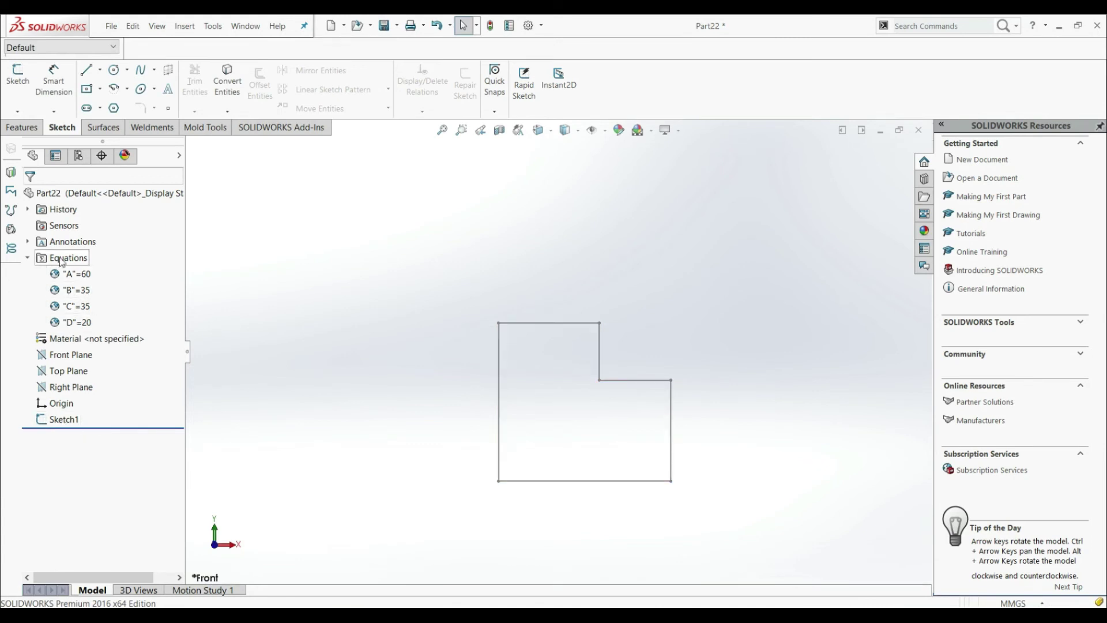
pyautogui.click(59, 420)
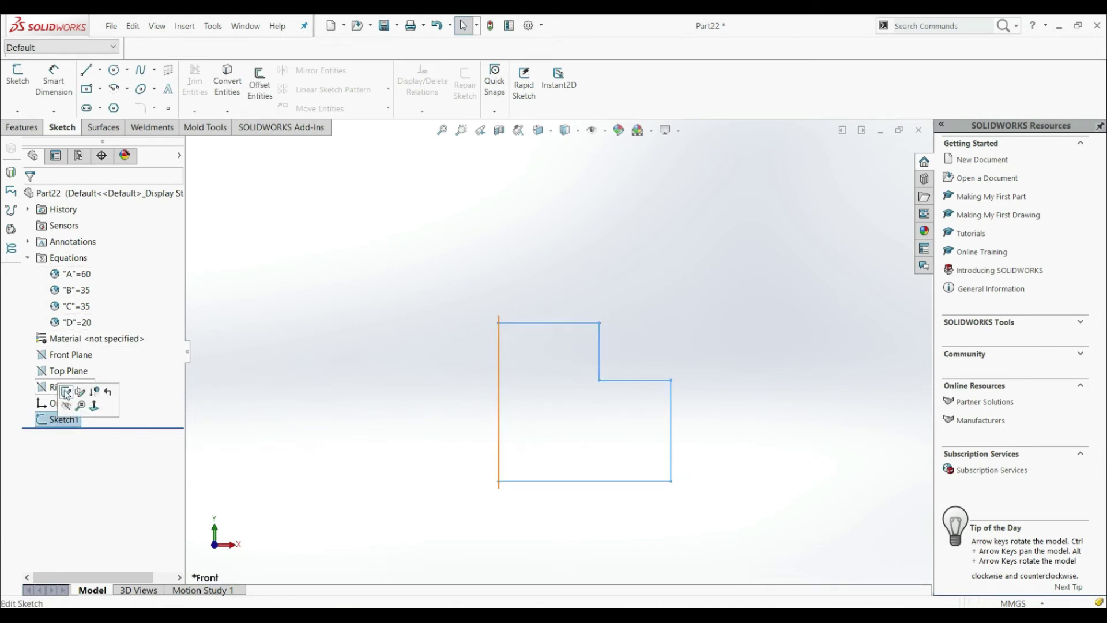
pyautogui.click(64, 392)
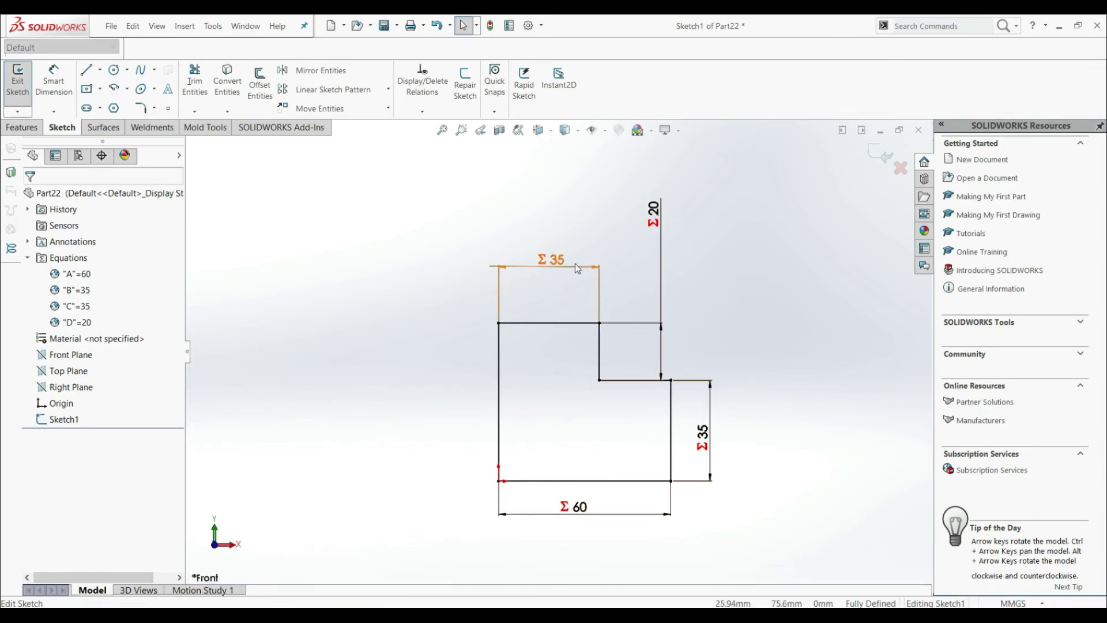
pyautogui.keyDown('ctrl'); pyautogui.moveTo(356, 442); pyautogui.dragTo(288, 407, button='middle'); pyautogui.keyUp('ctrl')
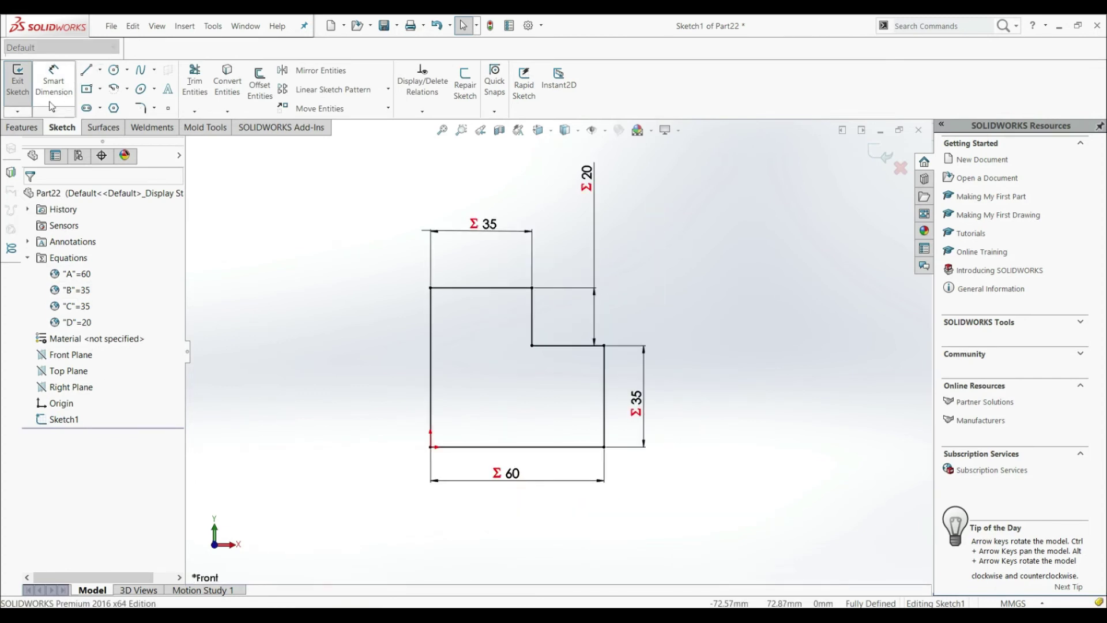
pyautogui.click(31, 128)
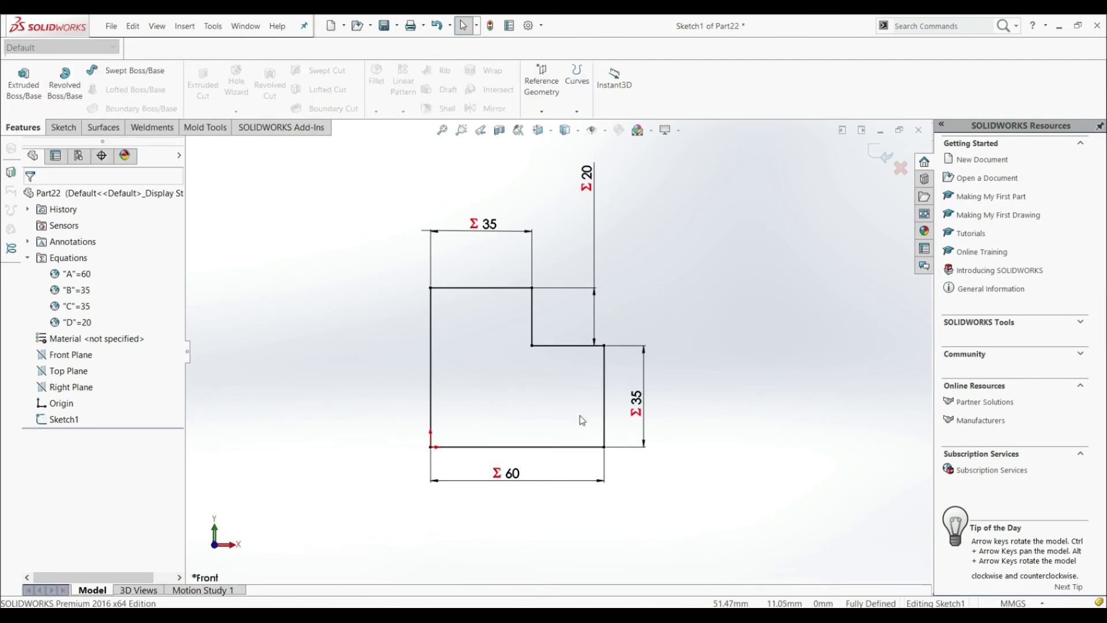
# Create Boss-Extrude1 from the L-shaped sketch with depth equation ="A" (60 mm).
pyautogui.click(32, 95)
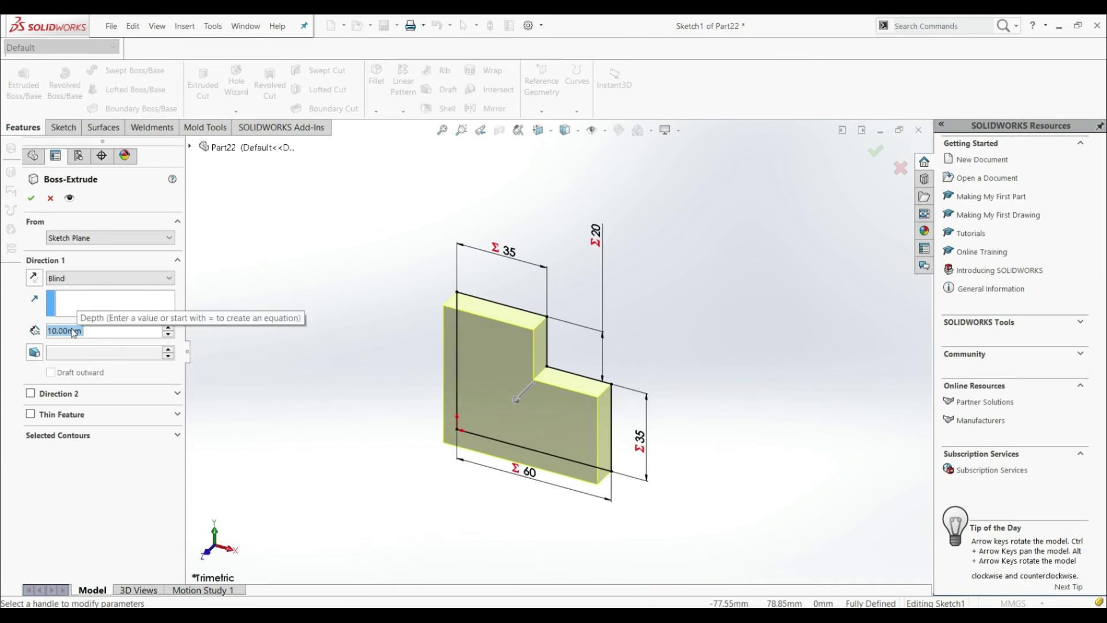
pyautogui.click(169, 328)
pyautogui.click(169, 327)
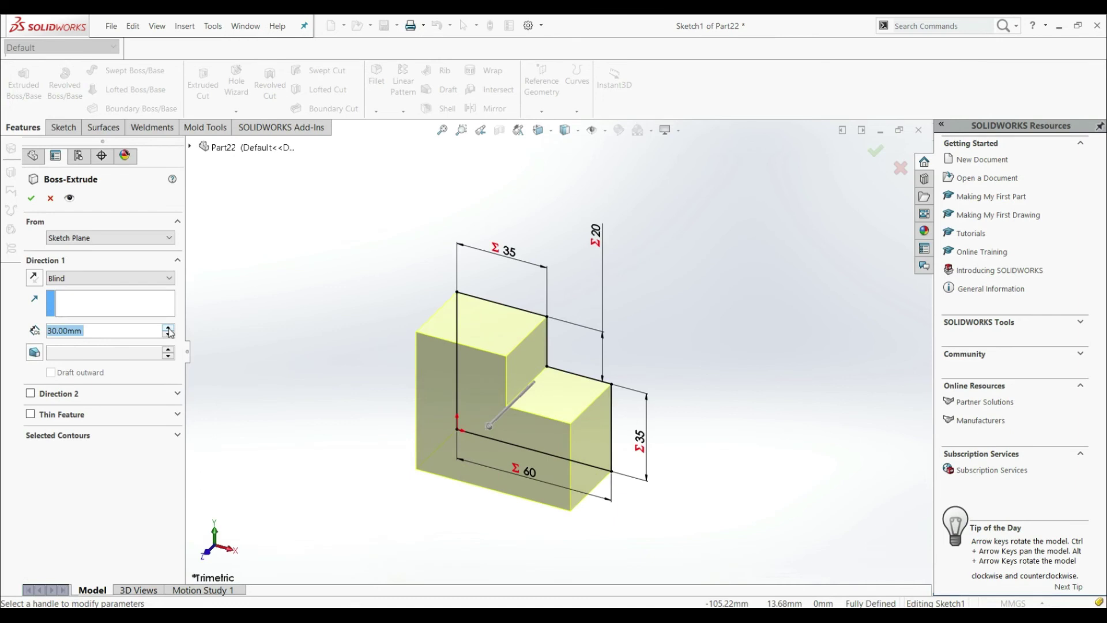
pyautogui.write('=')
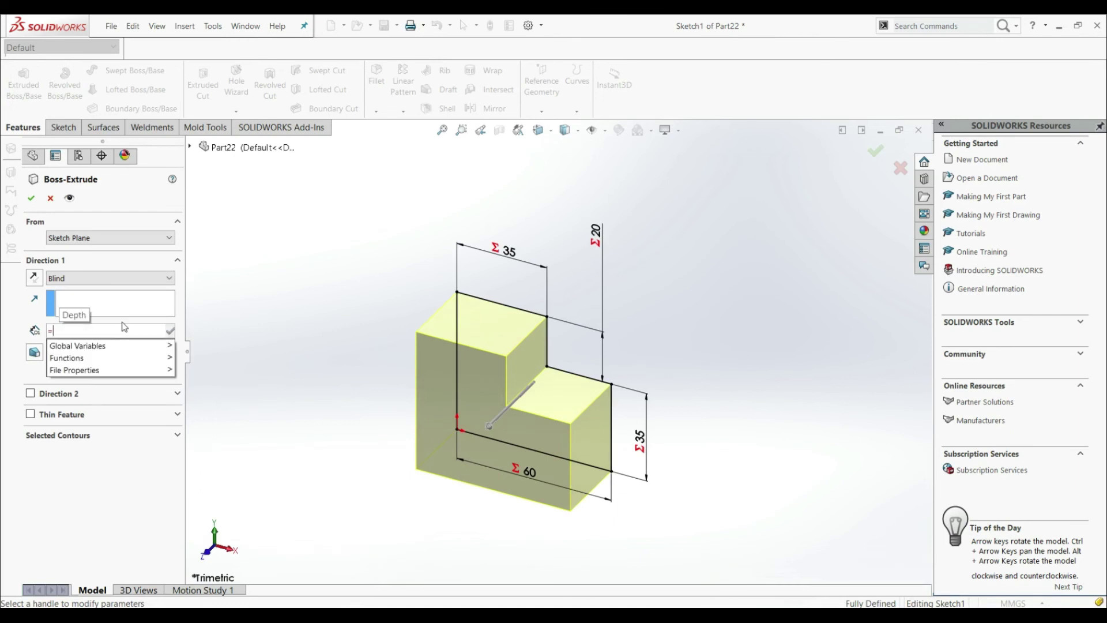
pyautogui.moveTo(115, 348)
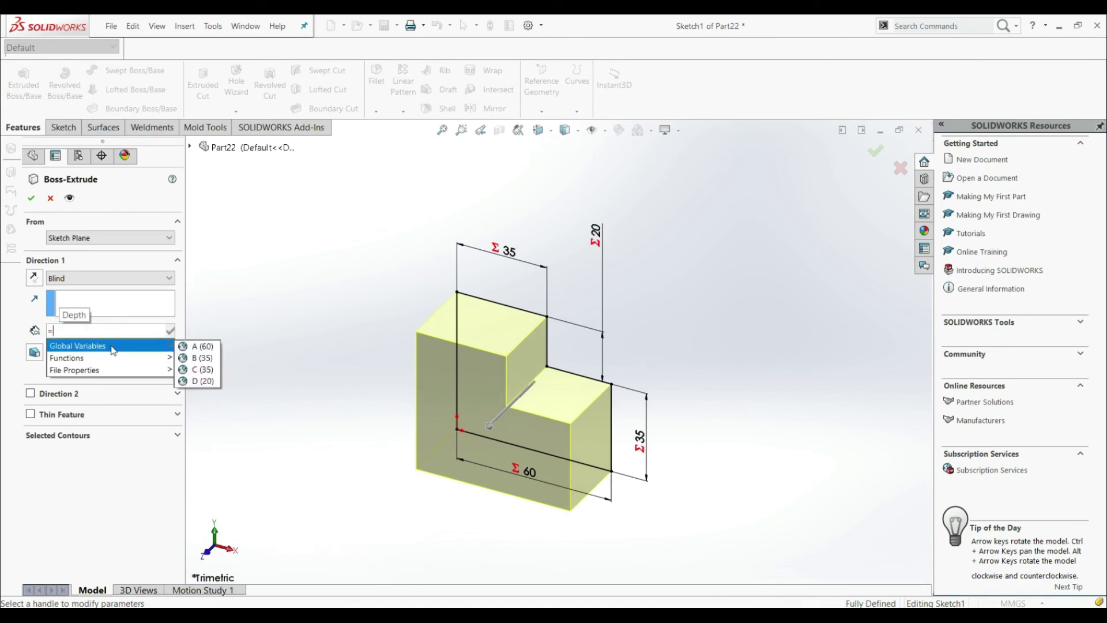
pyautogui.click(203, 347)
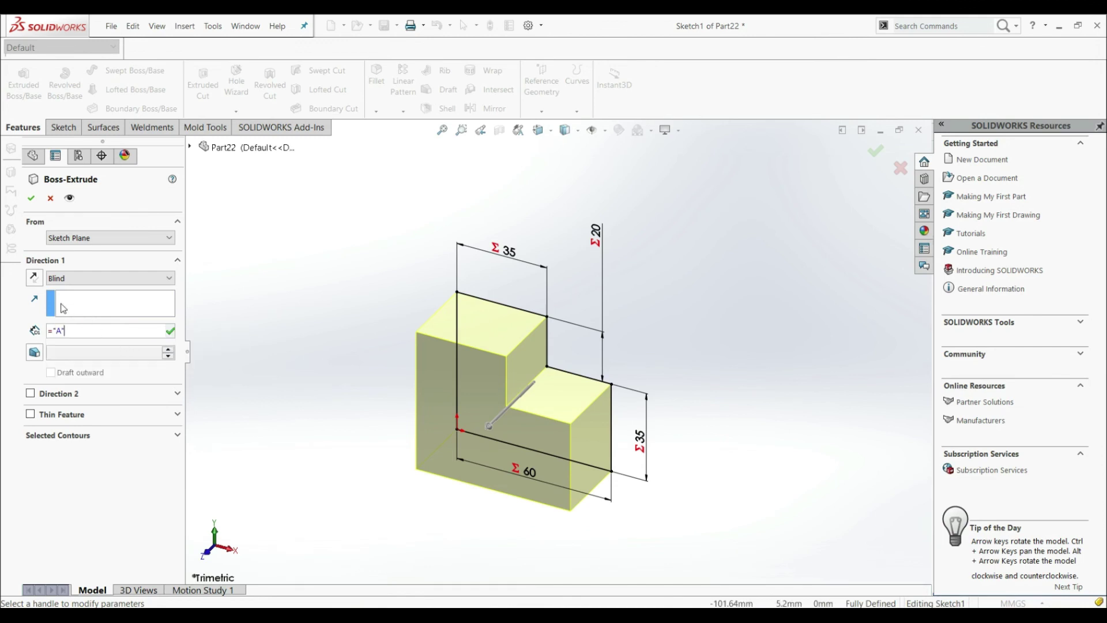
pyautogui.press('Return')
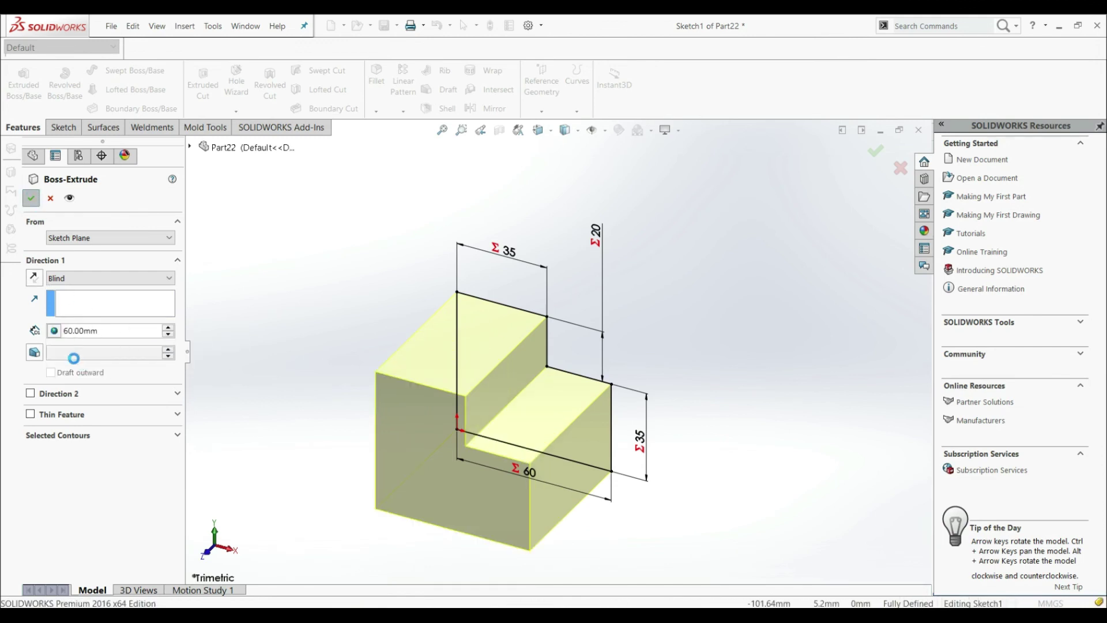
pyautogui.press('Return')
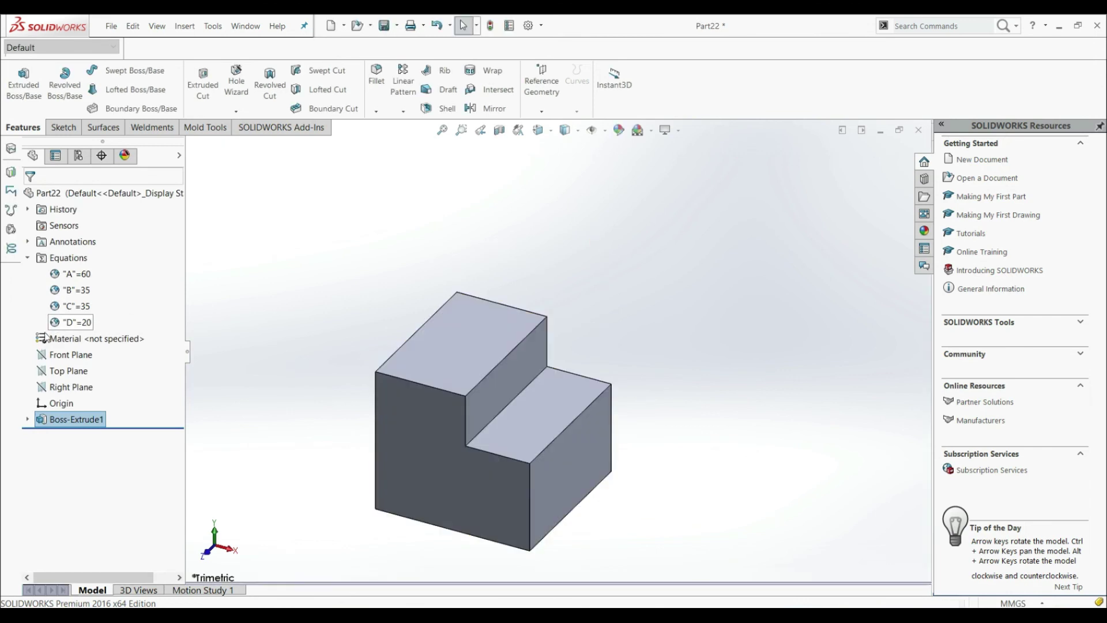
# Change global variable A from 60 to 100 in Equations, updating C to 55 and D to 60.
pyautogui.scroll(4, 615, 369)
pyautogui.scroll(-5, 615, 369)
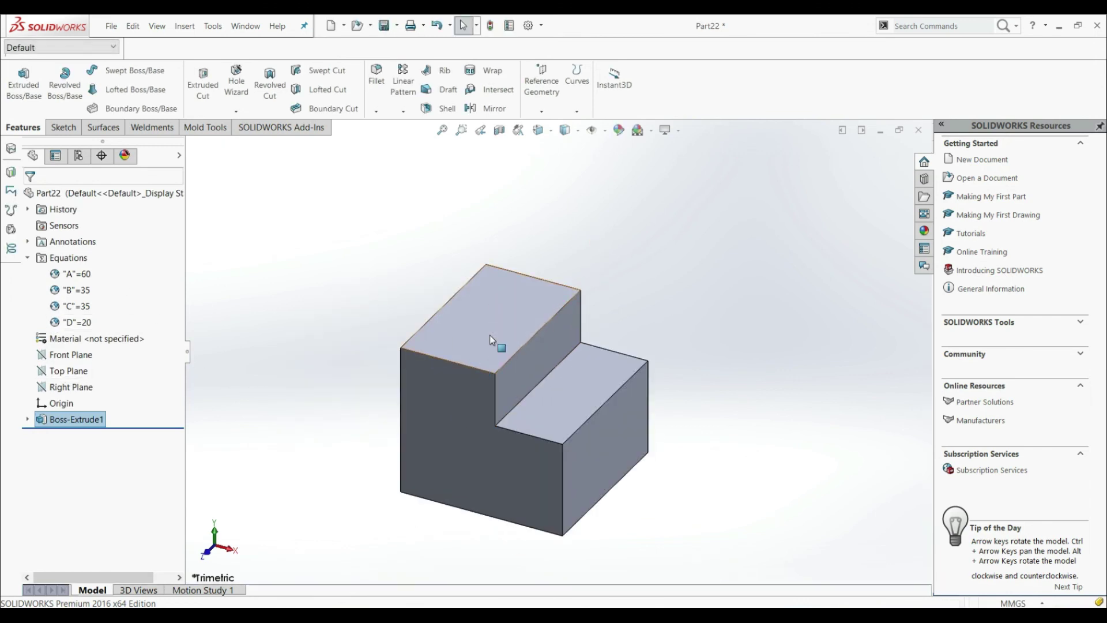
pyautogui.rightClick(57, 258)
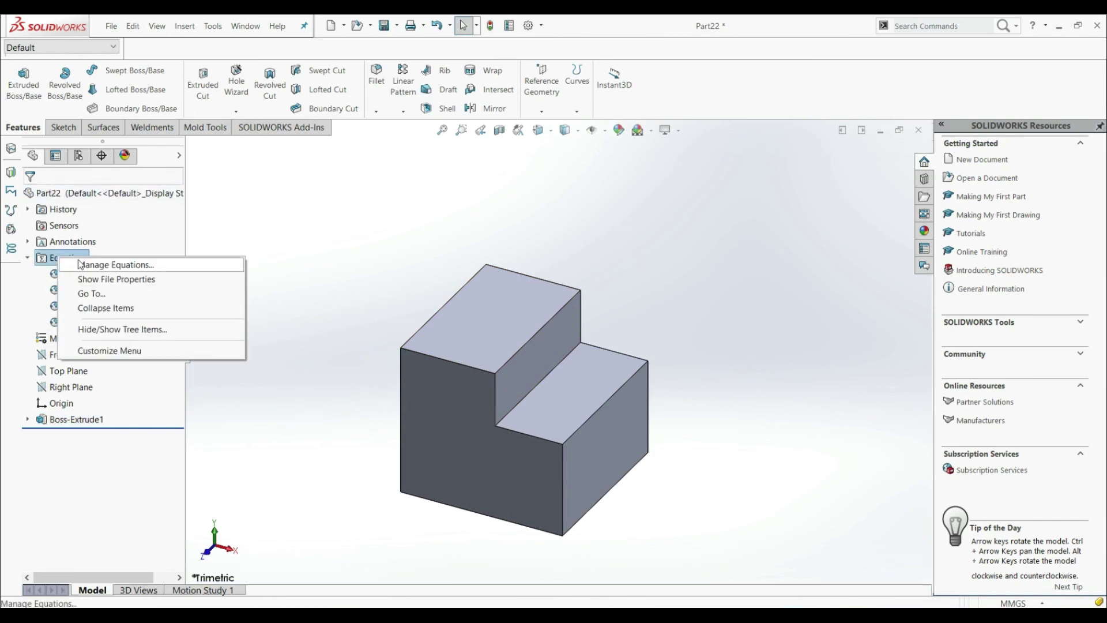
pyautogui.click(81, 264)
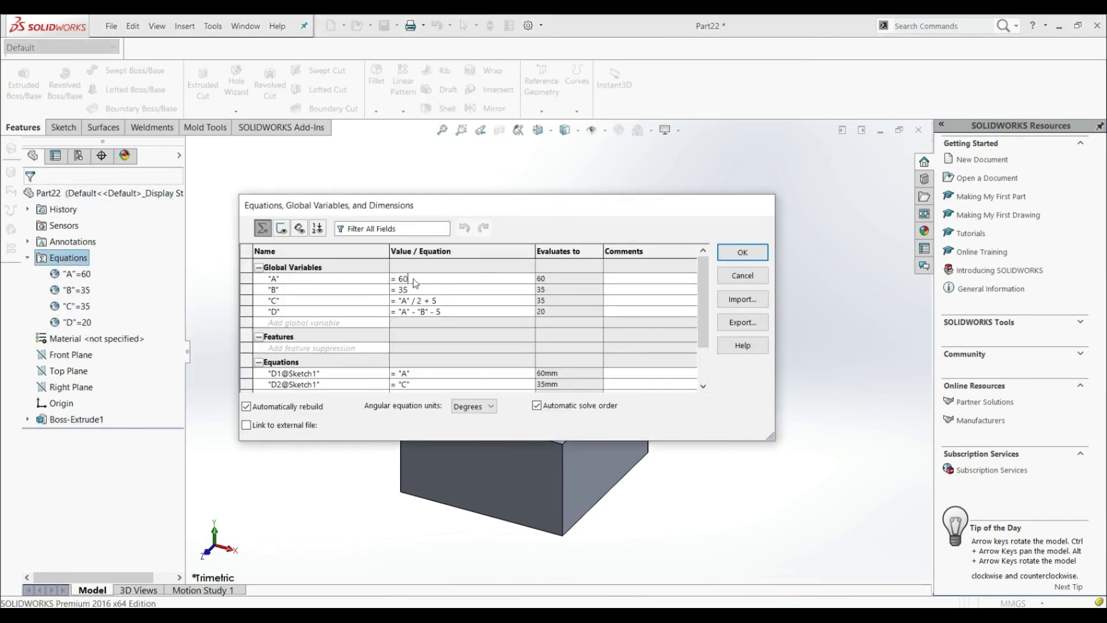
pyautogui.write('100')
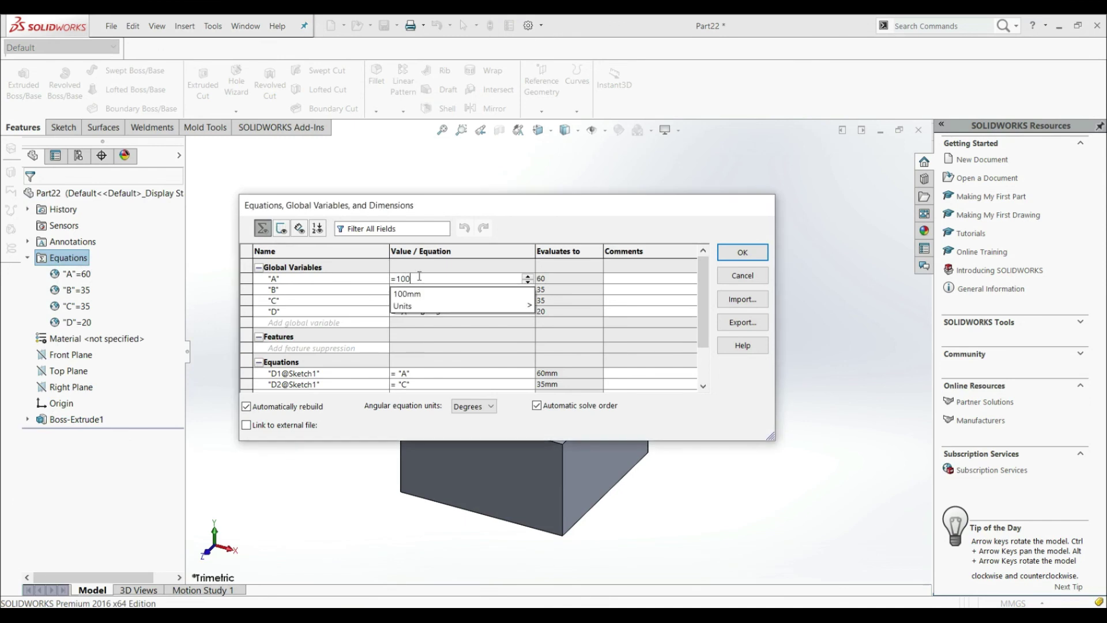
pyautogui.press('Return')
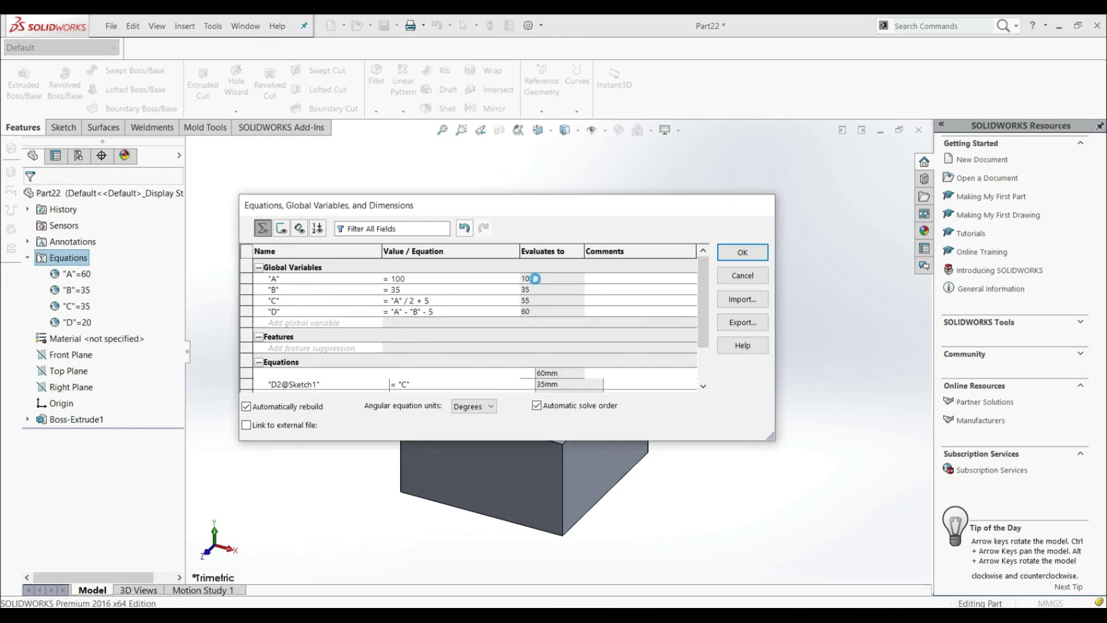
pyautogui.click(742, 253)
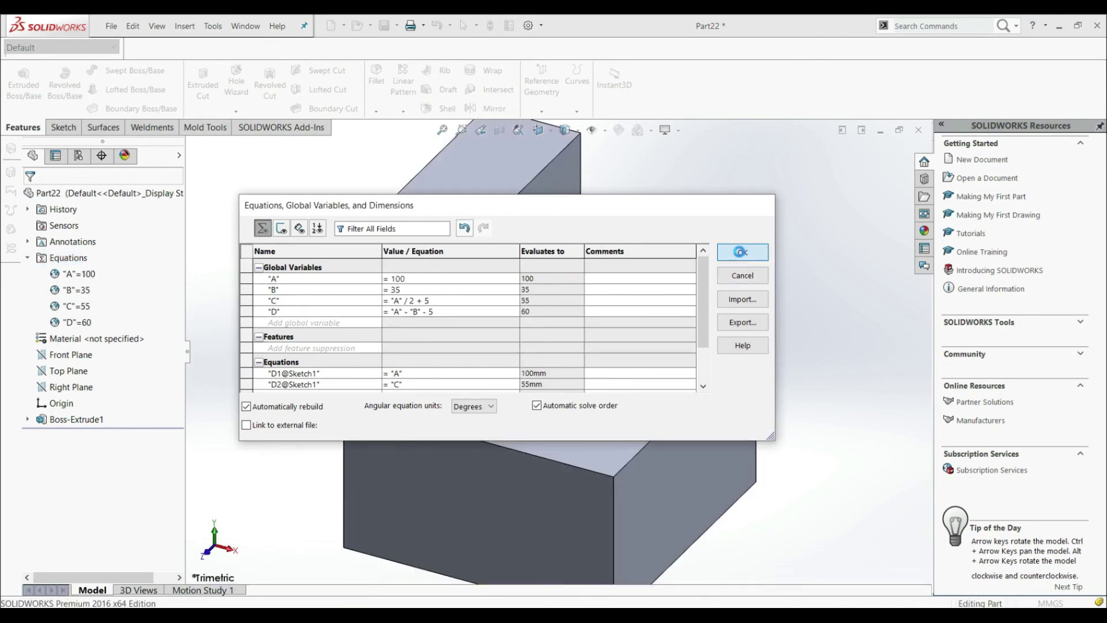